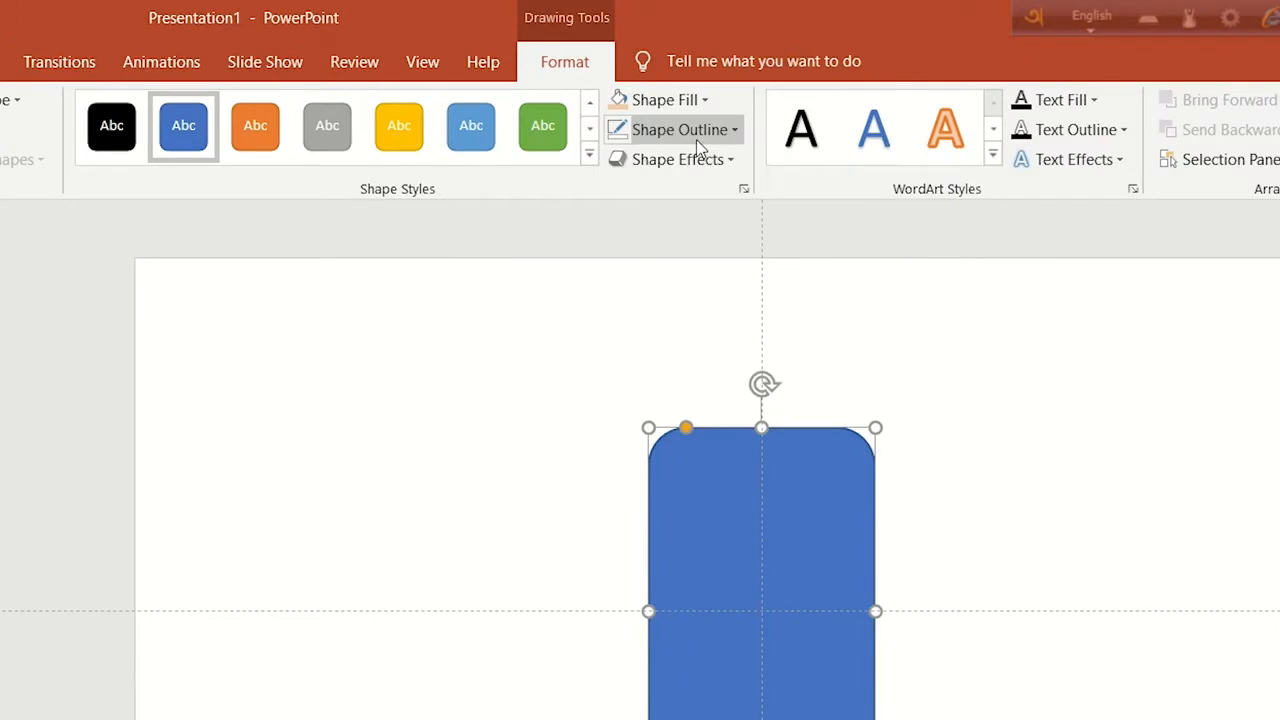
- Remove the outline of the rounded face rectangle and fill it with a light orange skin tone
left_click(631, 91)
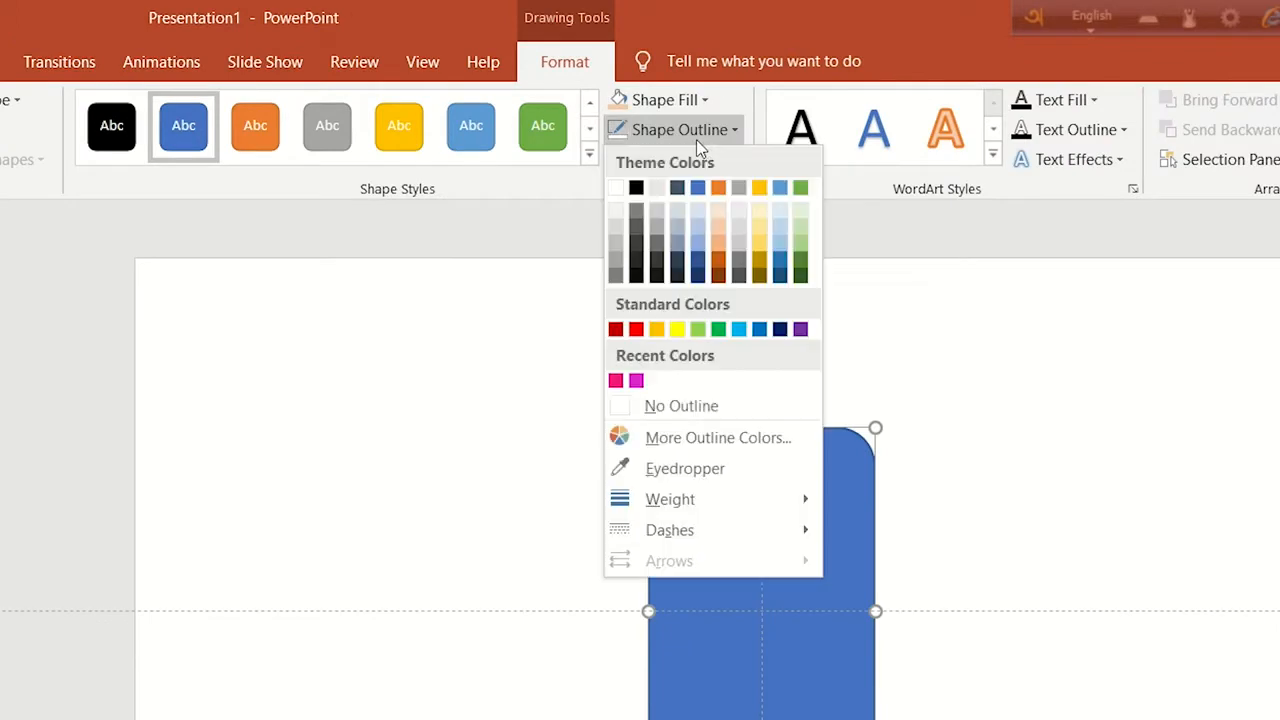
left_click(700, 418)
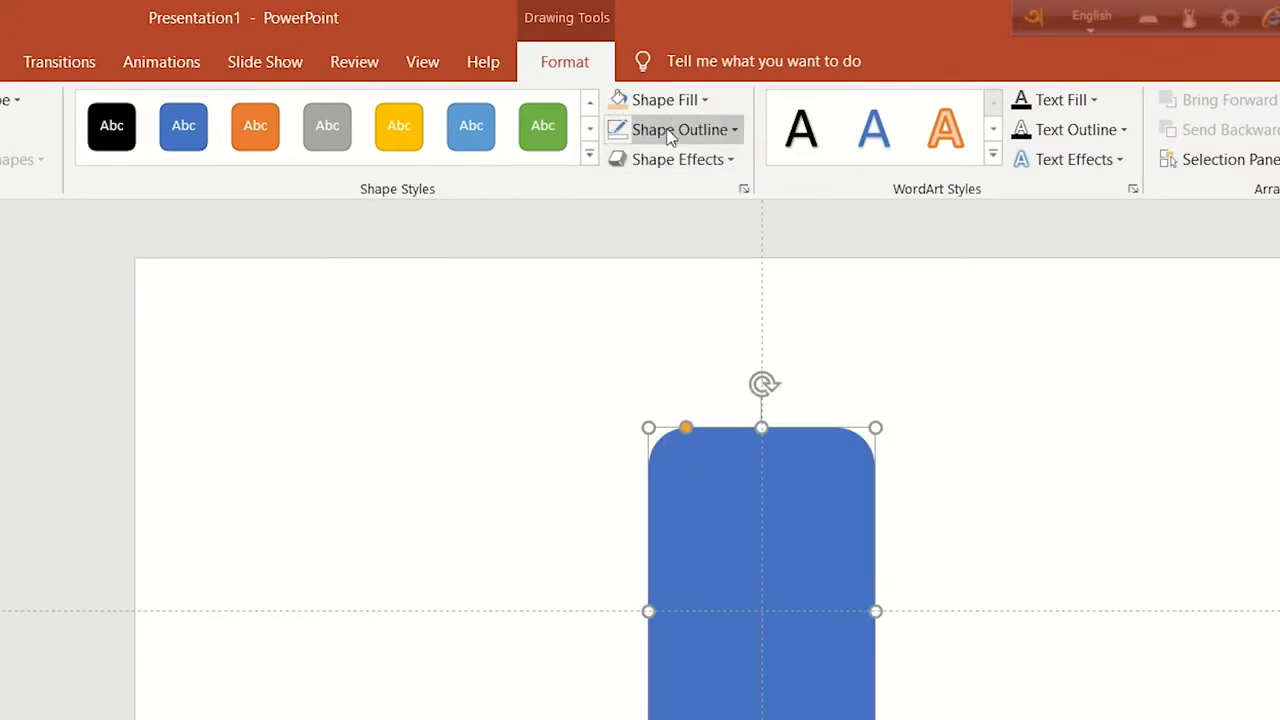
left_click(683, 102)
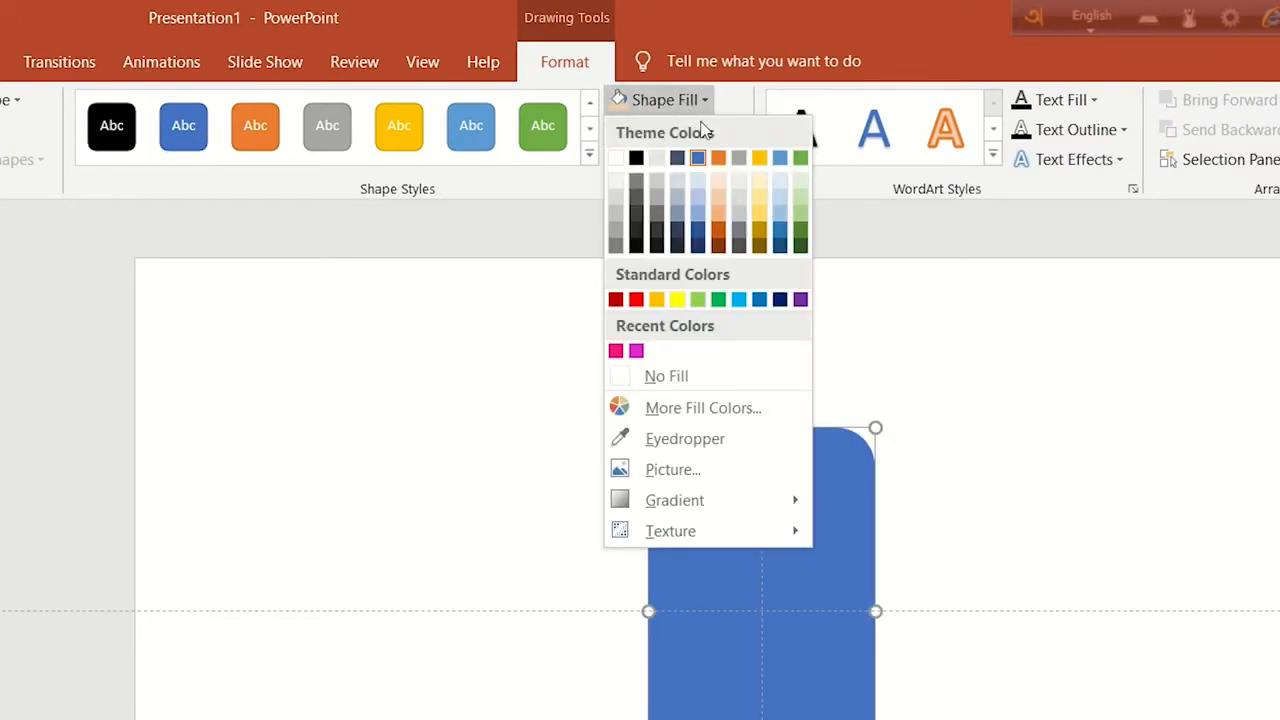
left_click(721, 194)
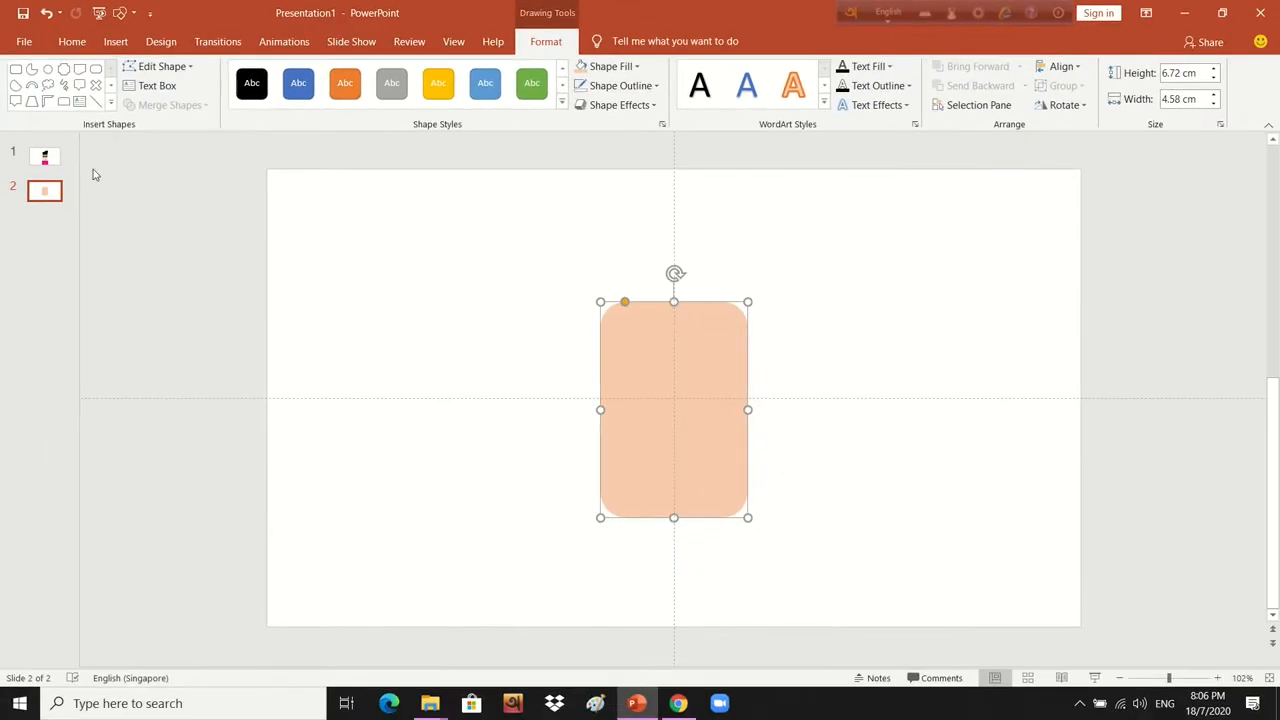
- Check the hair on slide 1, and on slide 2 draw a teardrop about 4.6 cm wide over the upper face rectangle
left_click(45, 158)
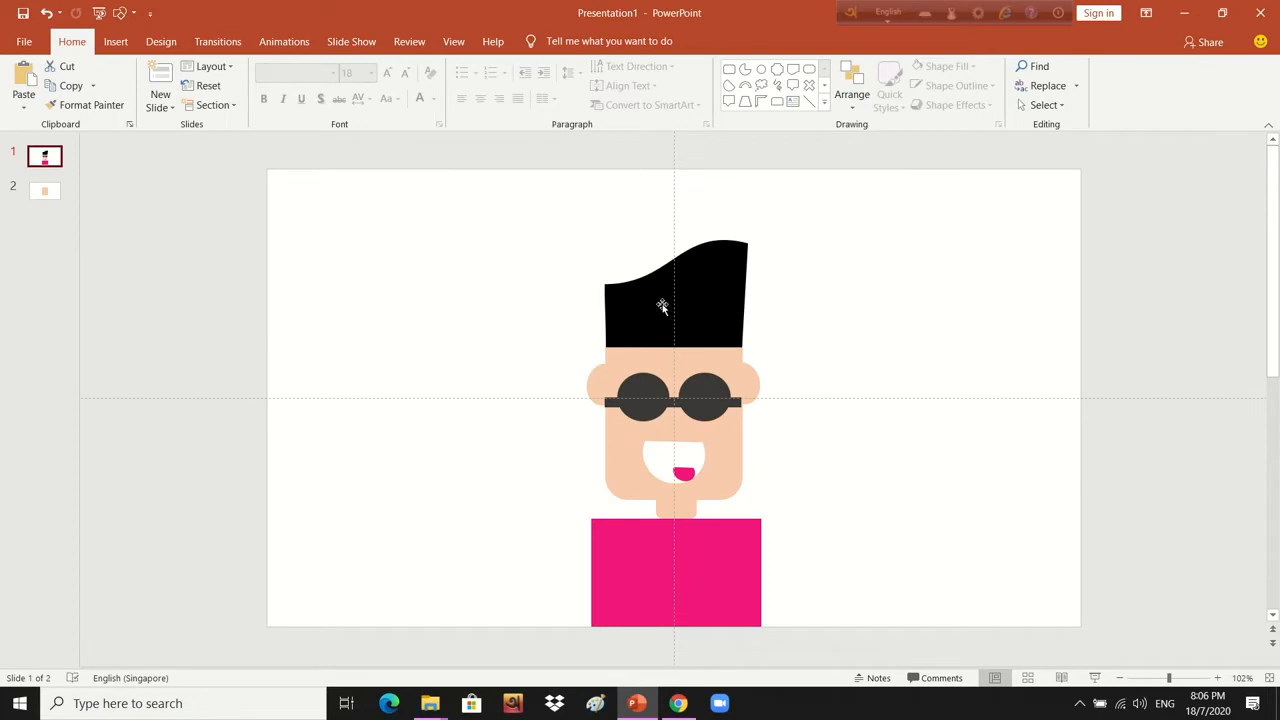
left_click(663, 306)
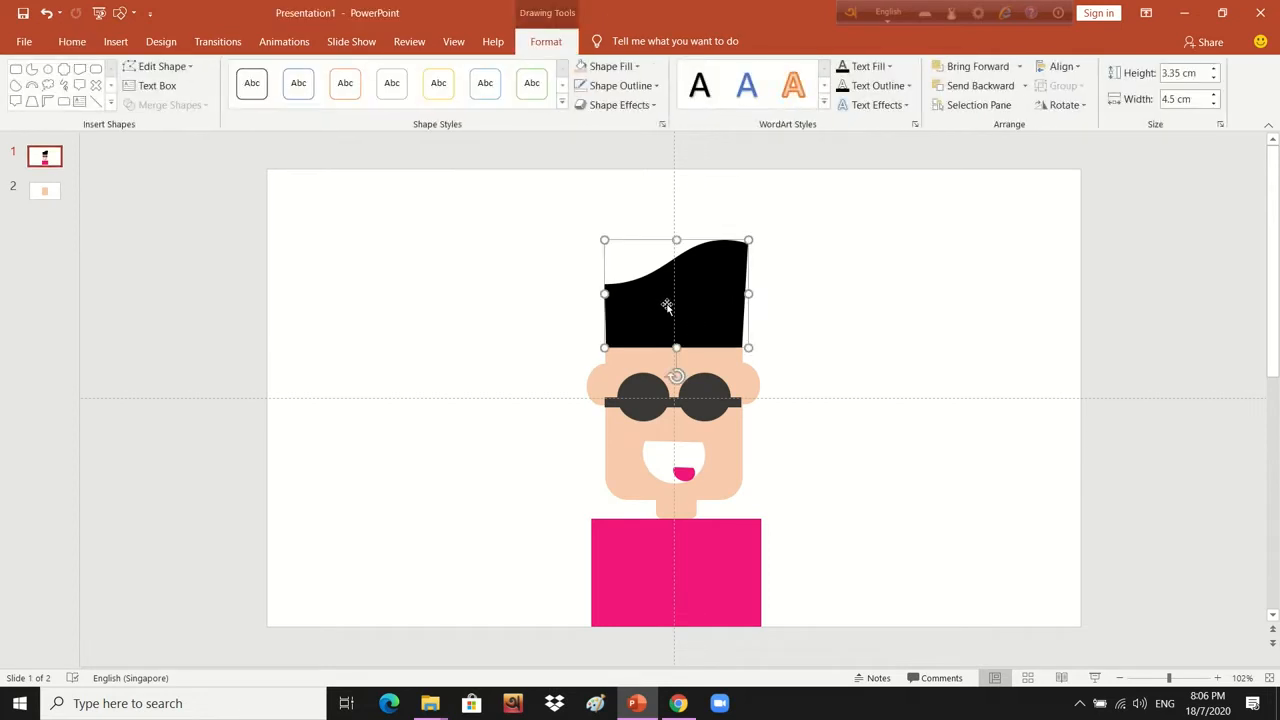
left_click(50, 190)
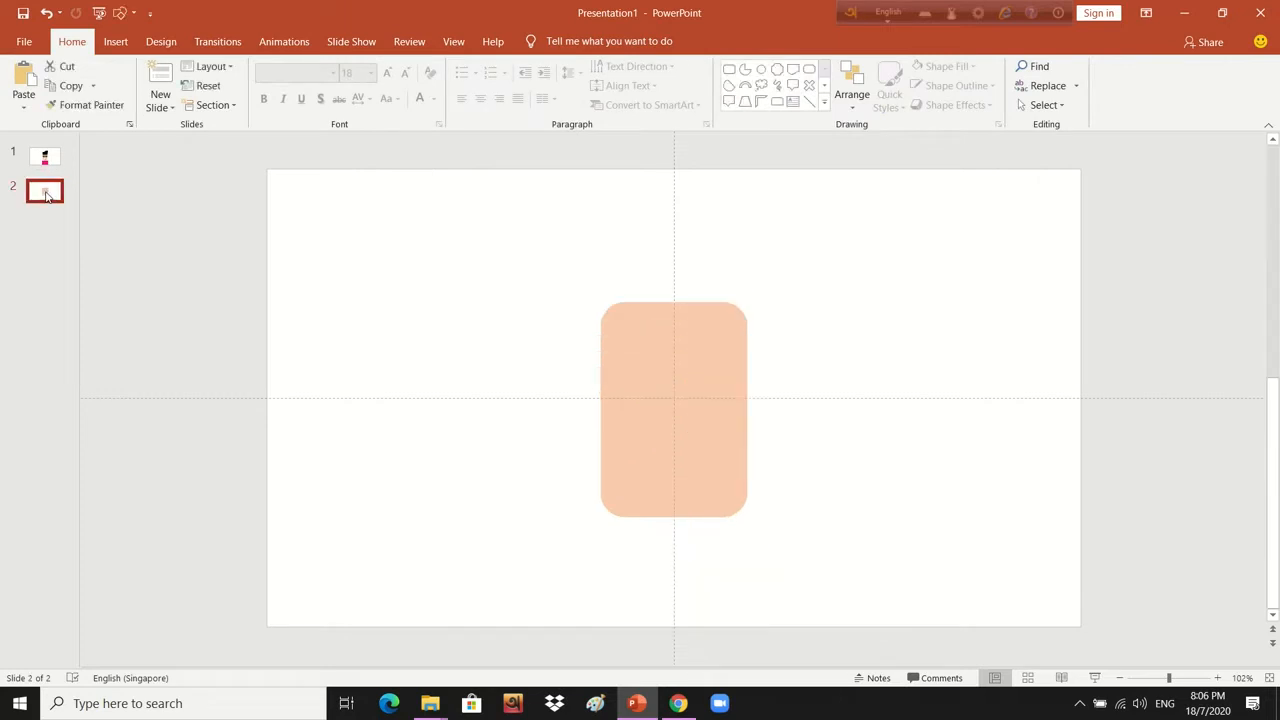
left_click(116, 41)
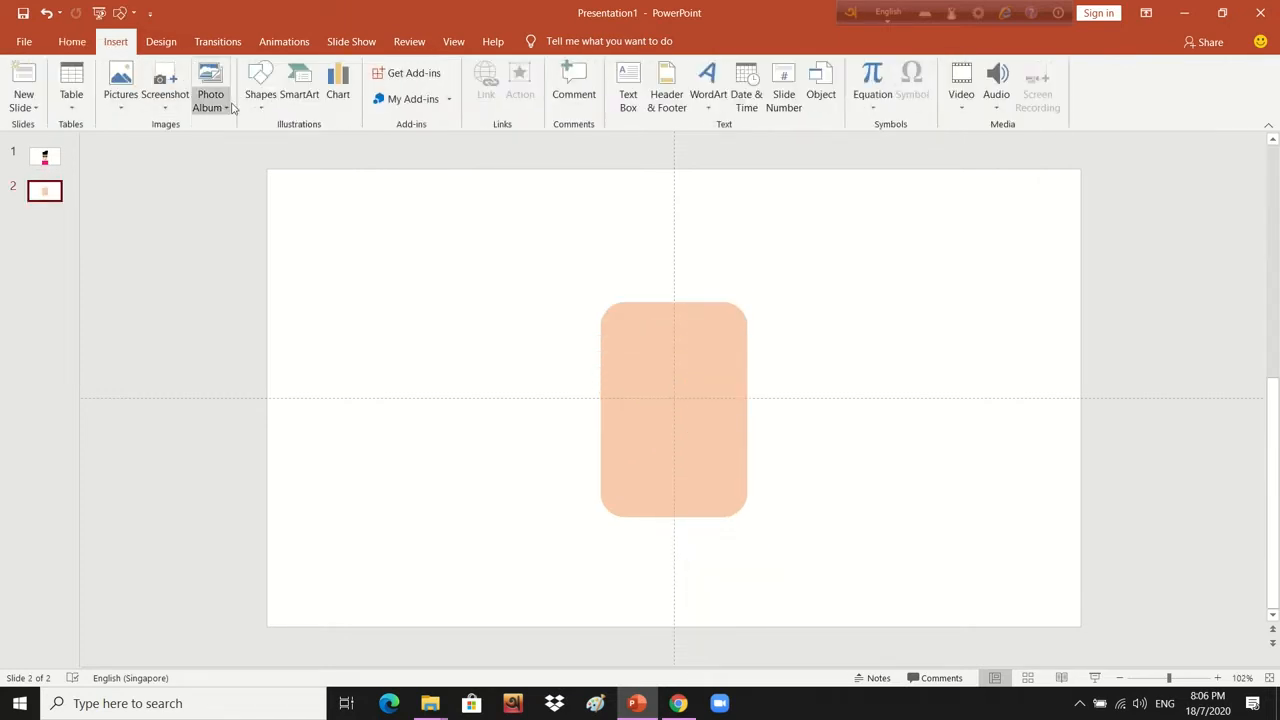
left_click(255, 95)
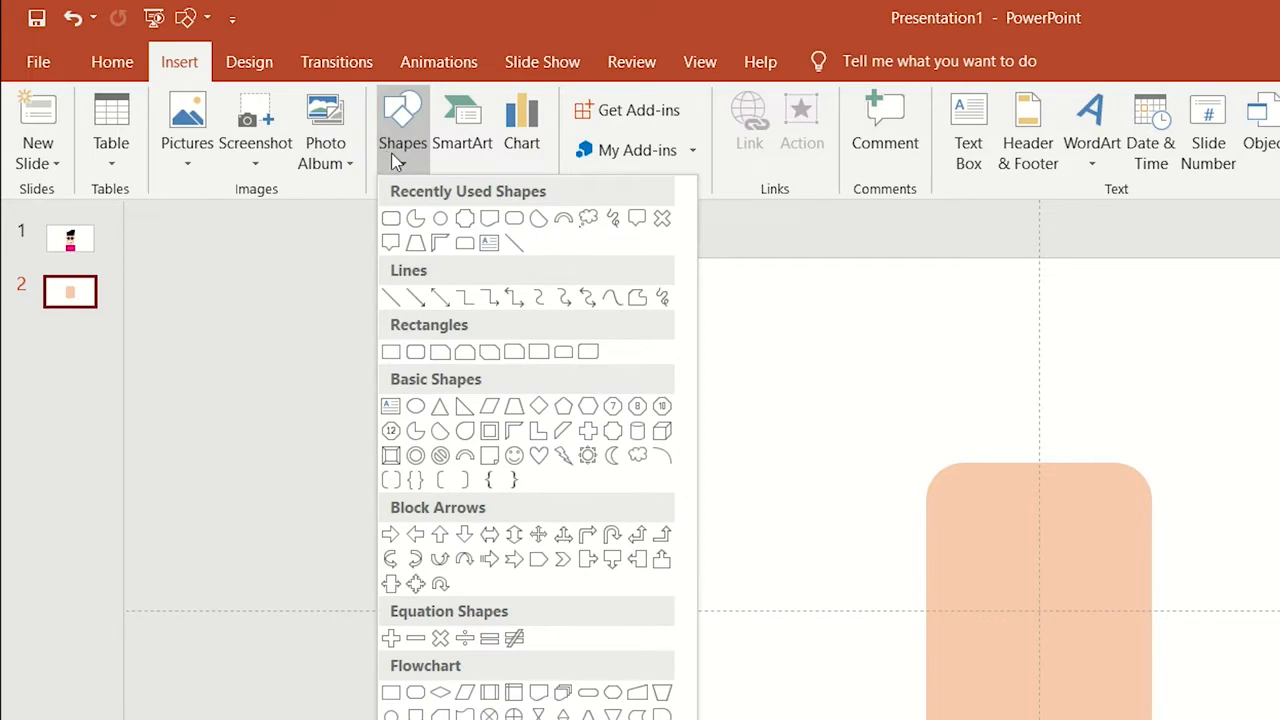
left_click(416, 430)
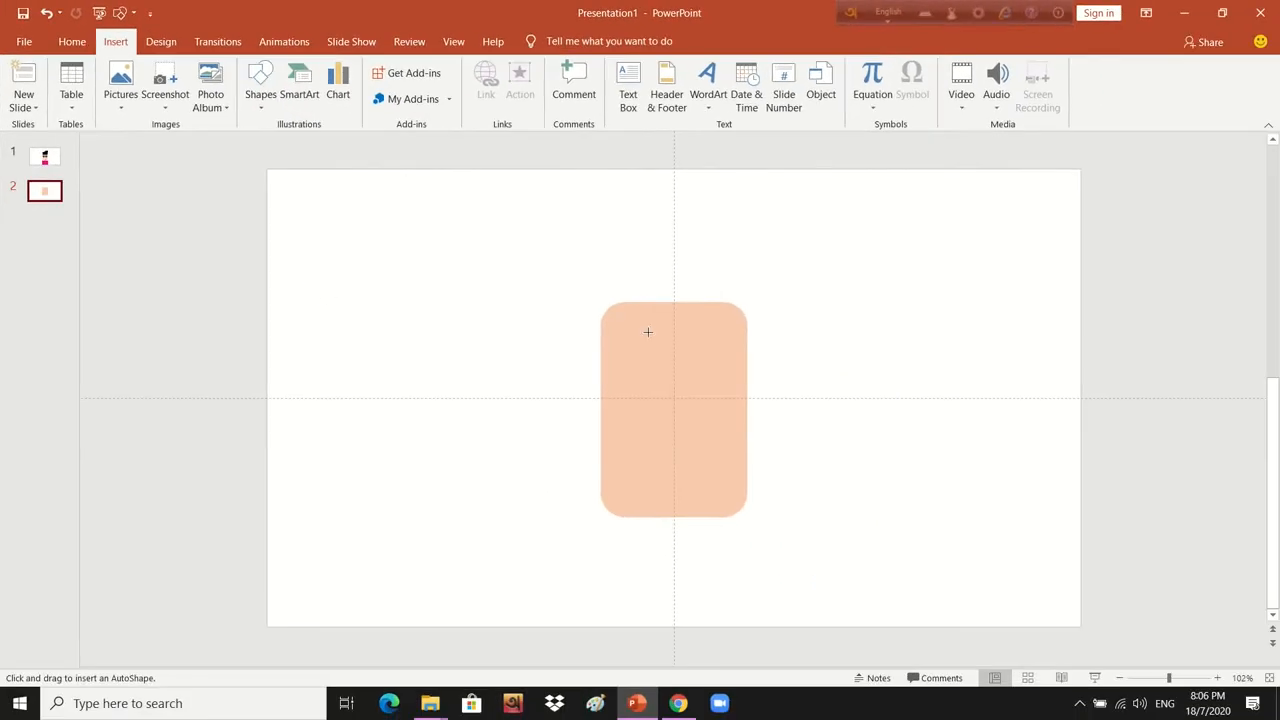
left_click_drag(608, 284, 749, 418)
left_click_drag(708, 351, 697, 312)
left_click_drag(740, 385, 747, 381)
left_click_drag(714, 326, 712, 311)
- Edit the teardrop's points, raising the bottom middle point to flatten the lower edge into a hairline
left_click(161, 66)
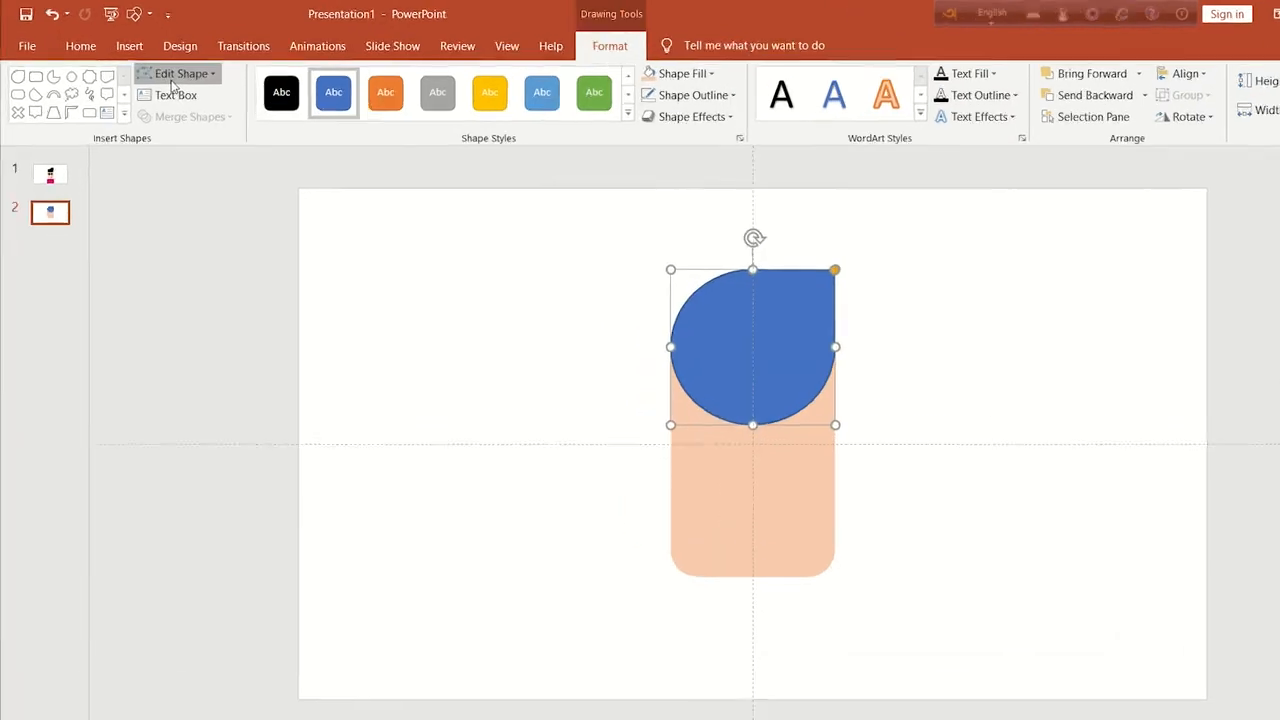
left_click(264, 167)
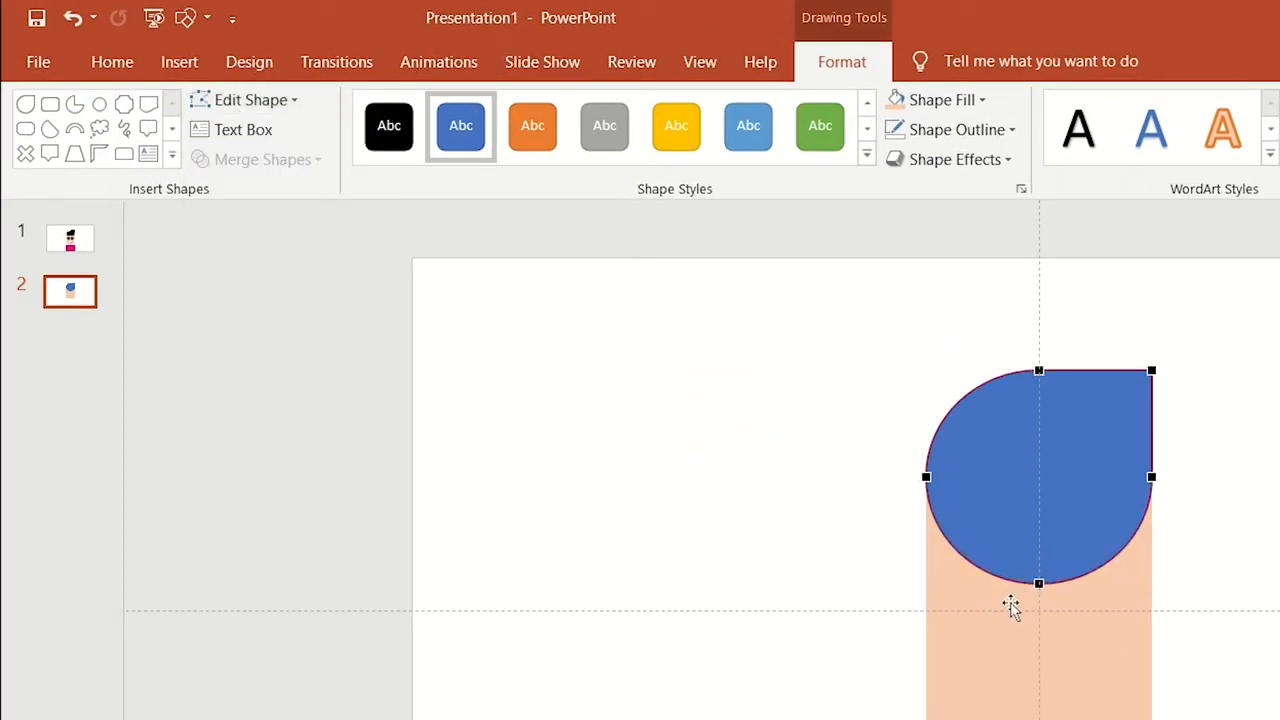
left_click_drag(1038, 585, 1050, 510)
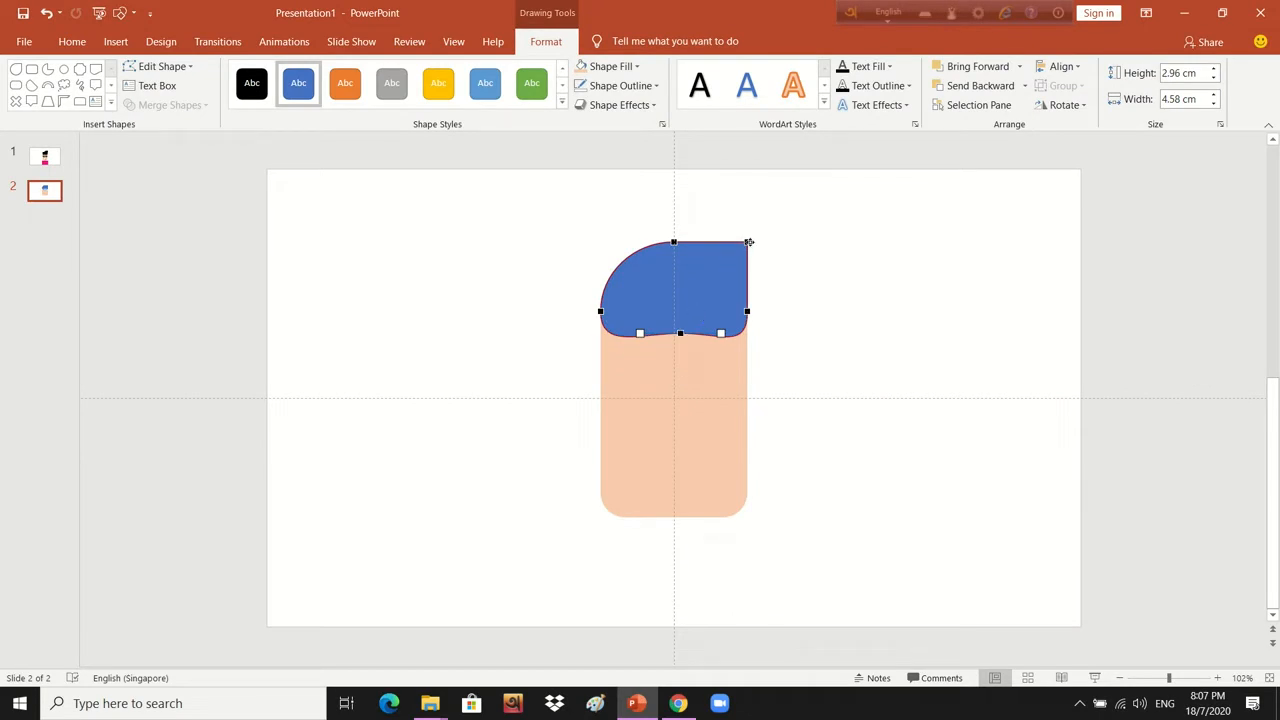
left_click(742, 245)
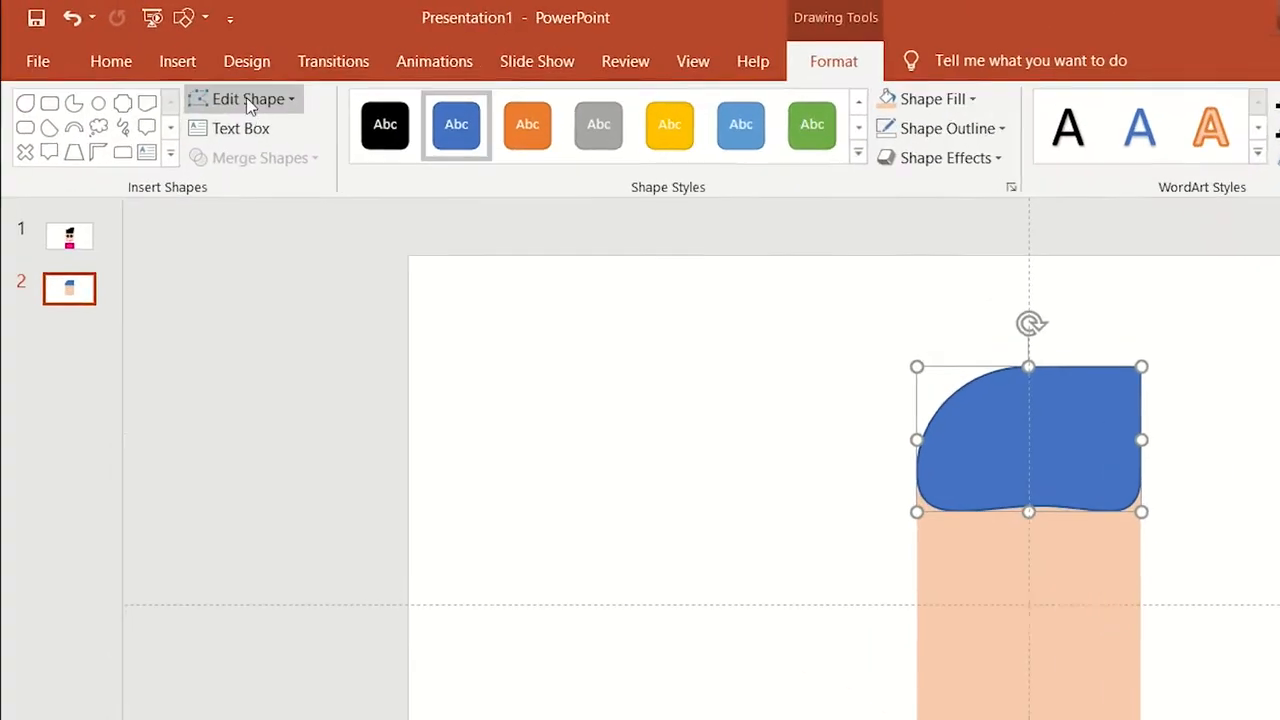
- Edit the hair shape's points again, pulling the upper-right corner up and outward into a peak
left_click(166, 66)
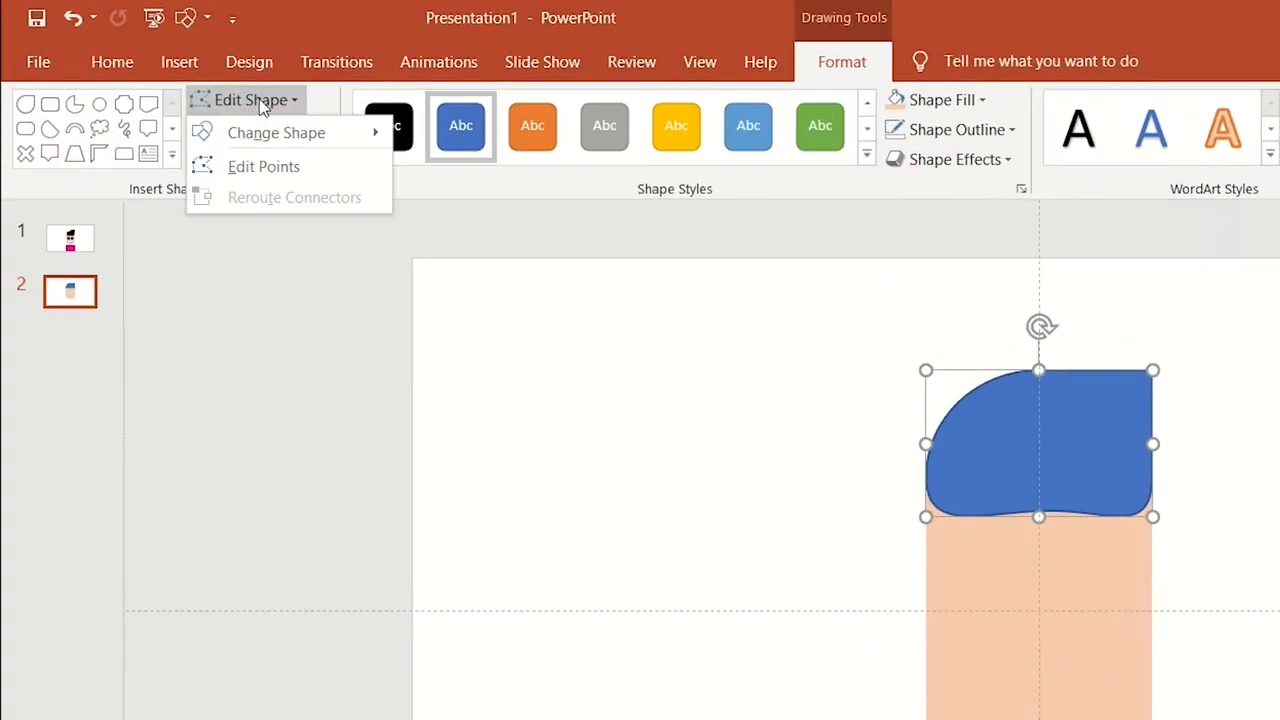
left_click(179, 111)
left_click_drag(1148, 370, 1162, 336)
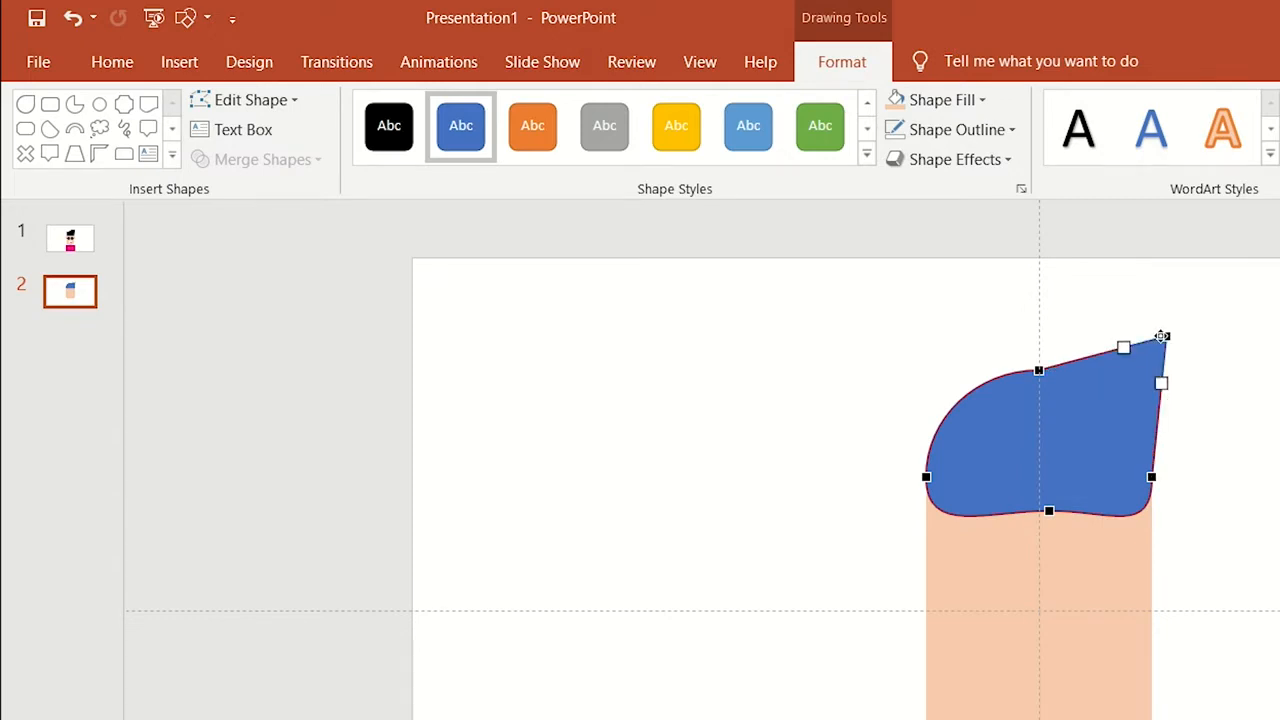
left_click(808, 538)
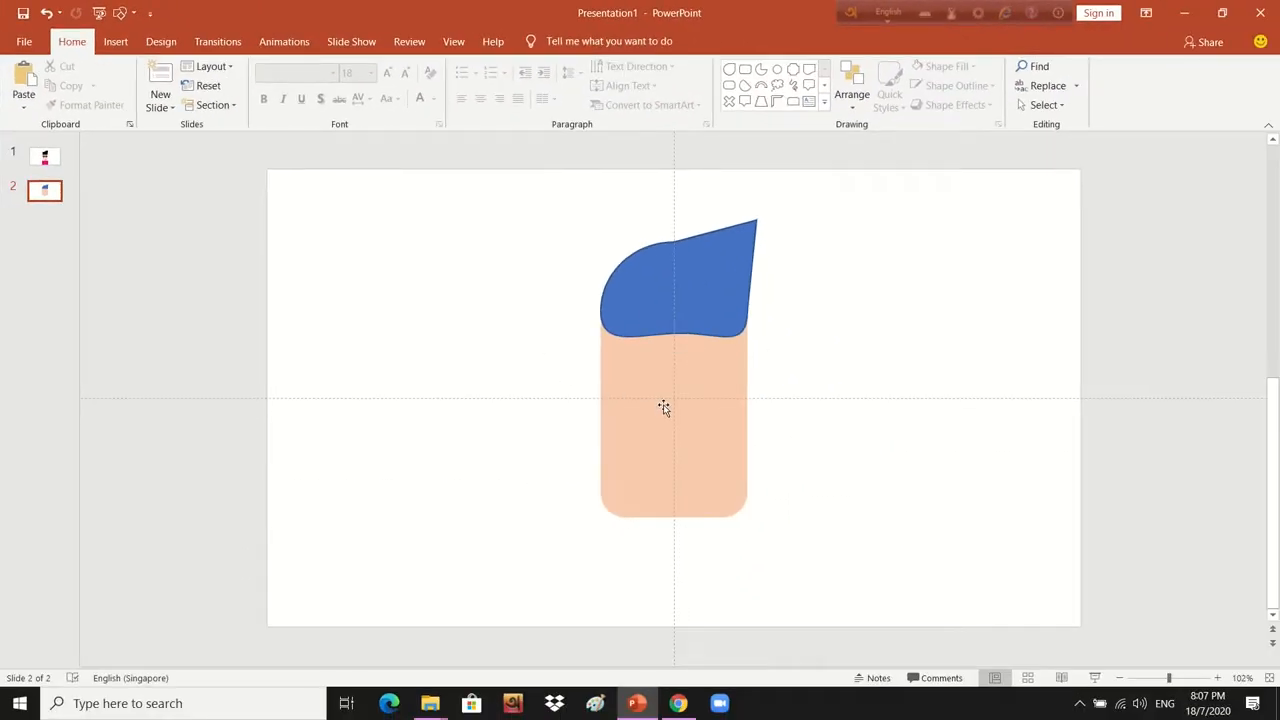
- Fill the hair shape with black, remove its outline and settle it on top of the face
left_click(680, 286)
left_click(540, 42)
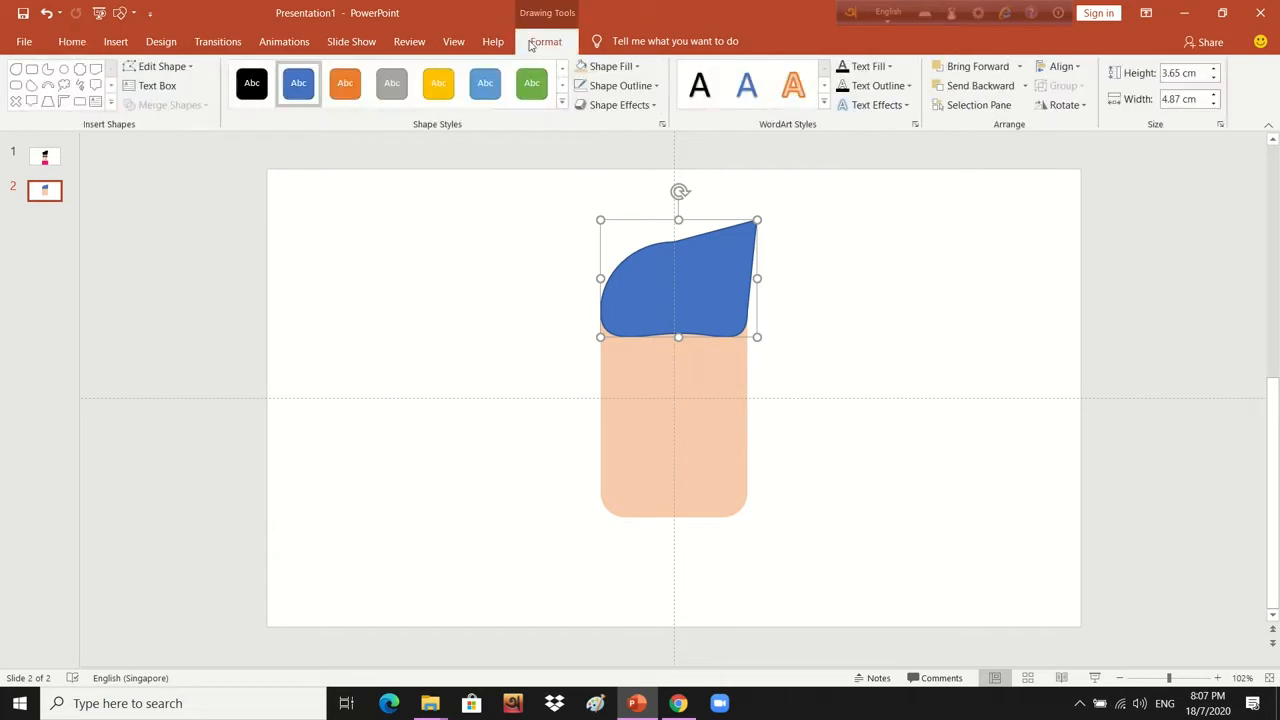
left_click(610, 66)
left_click(587, 104)
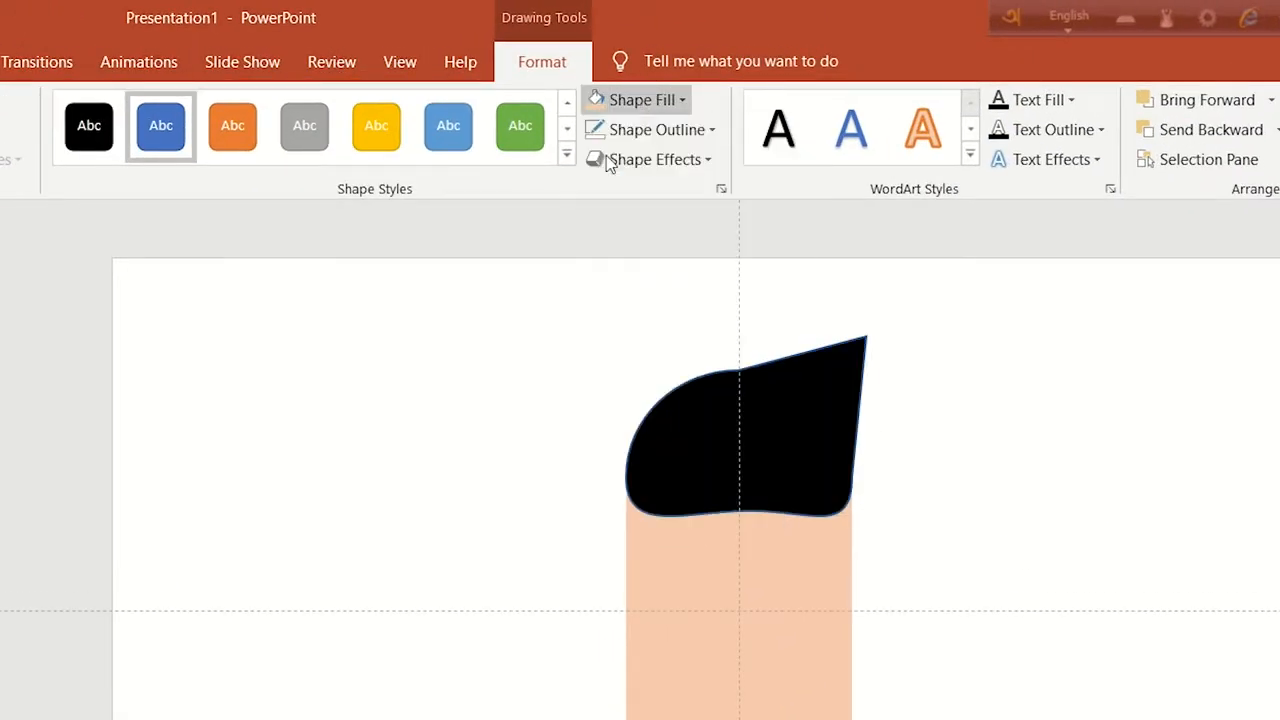
left_click(672, 132)
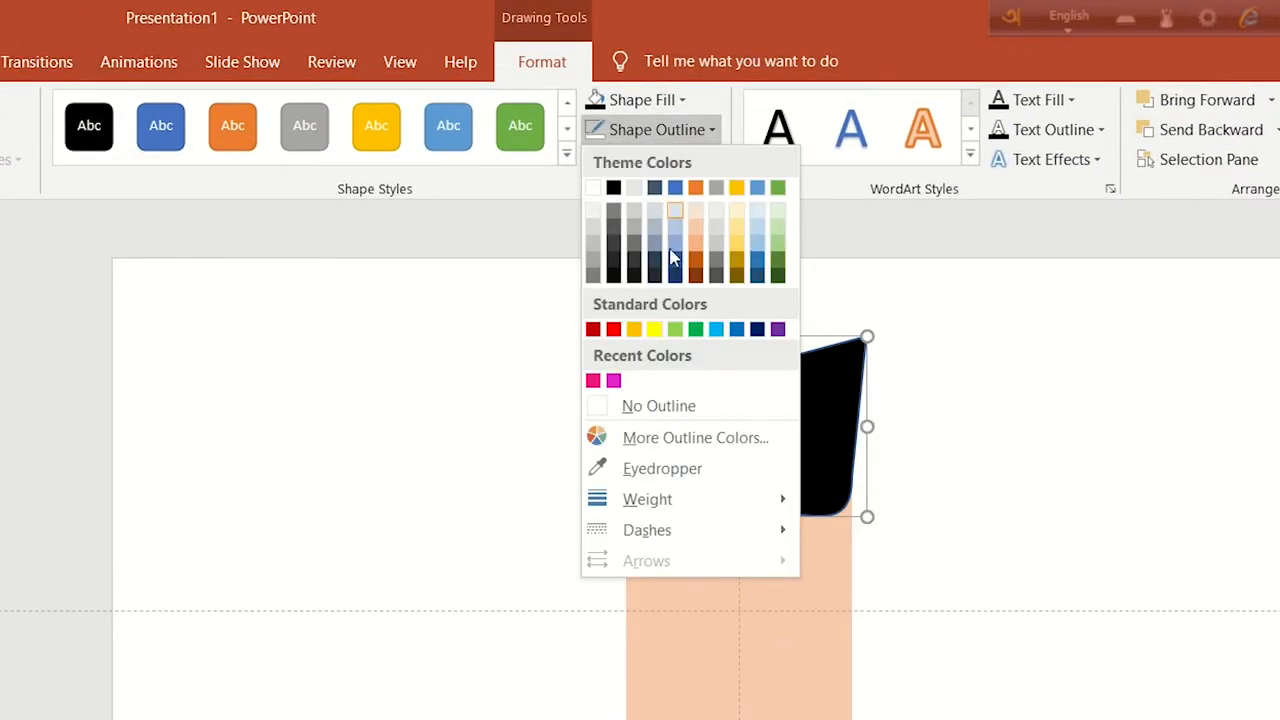
left_click(674, 410)
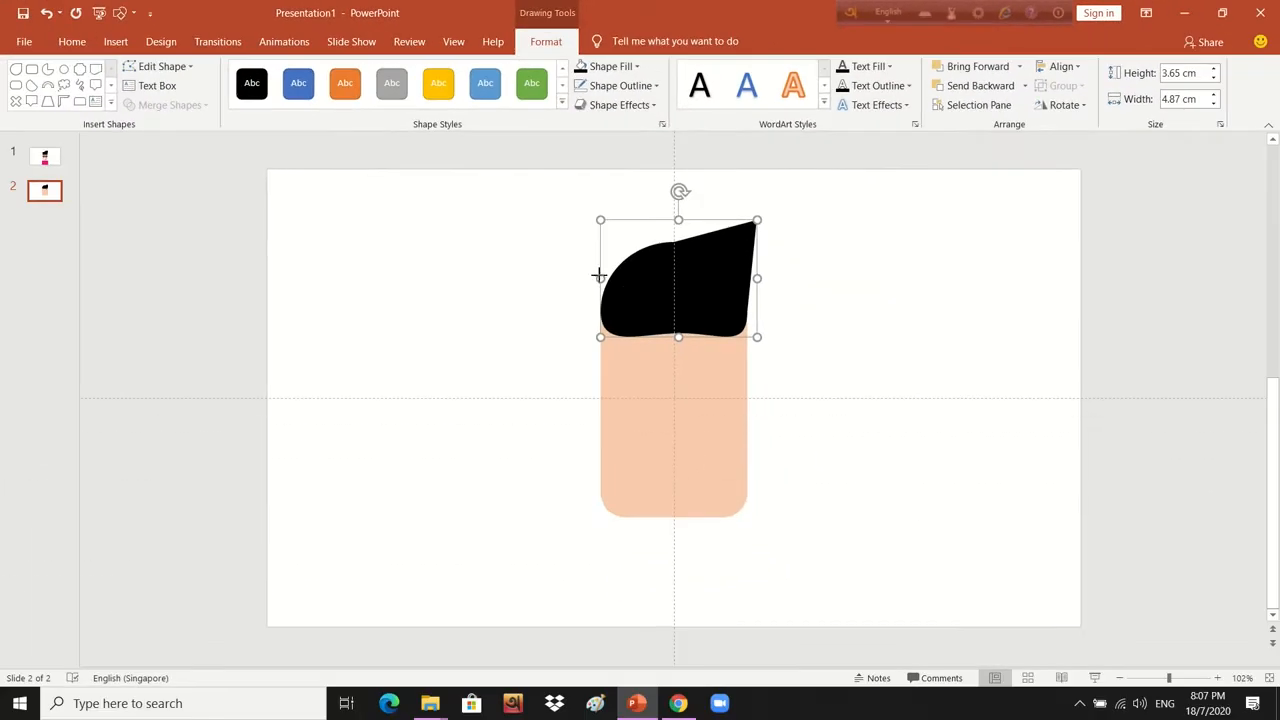
left_click_drag(599, 275, 600, 276)
left_click_drag(723, 302, 724, 304)
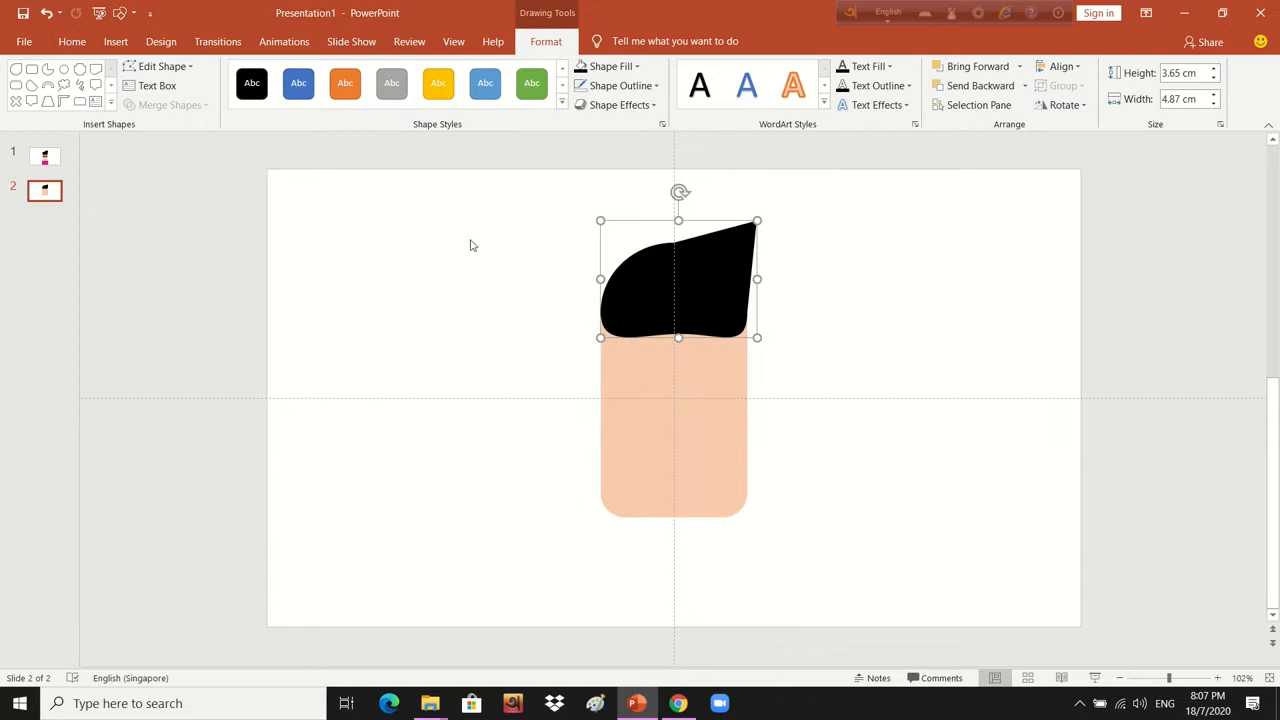
- Check the example on slide 1, and on slide 2 draw an oval about 1.4 cm across as the left sunglasses lens
left_click(54, 168)
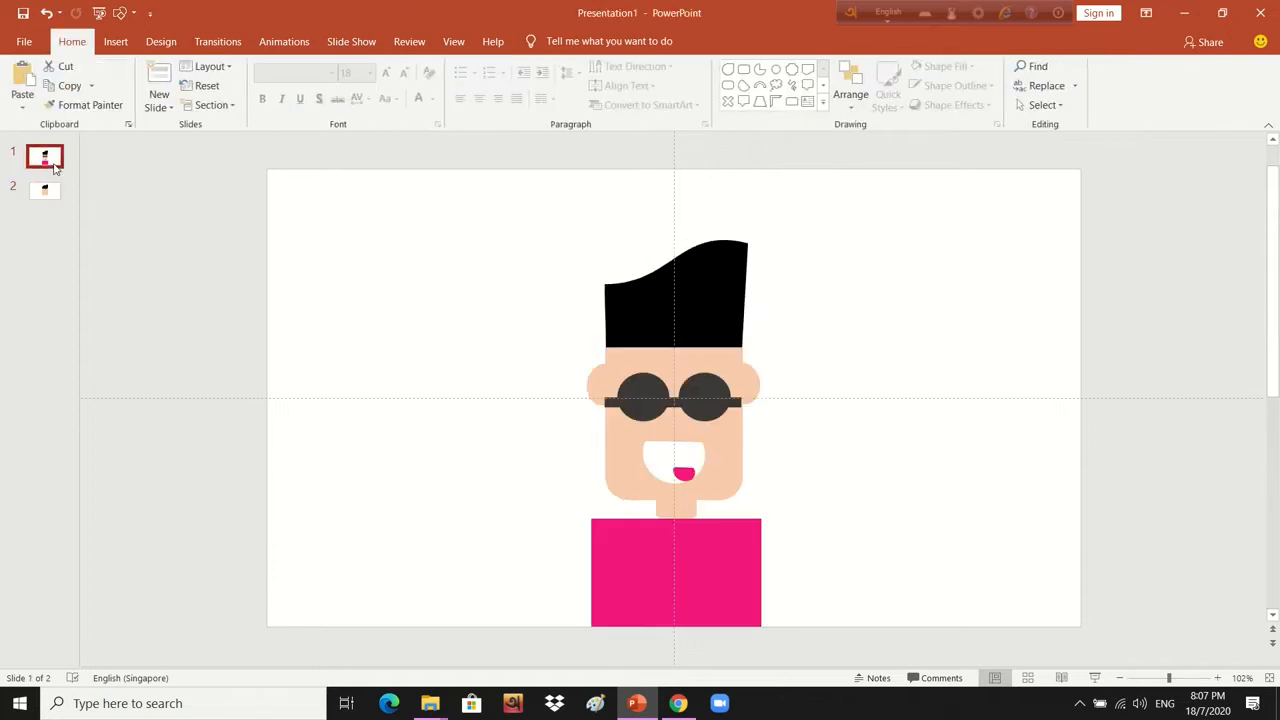
left_click(44, 192)
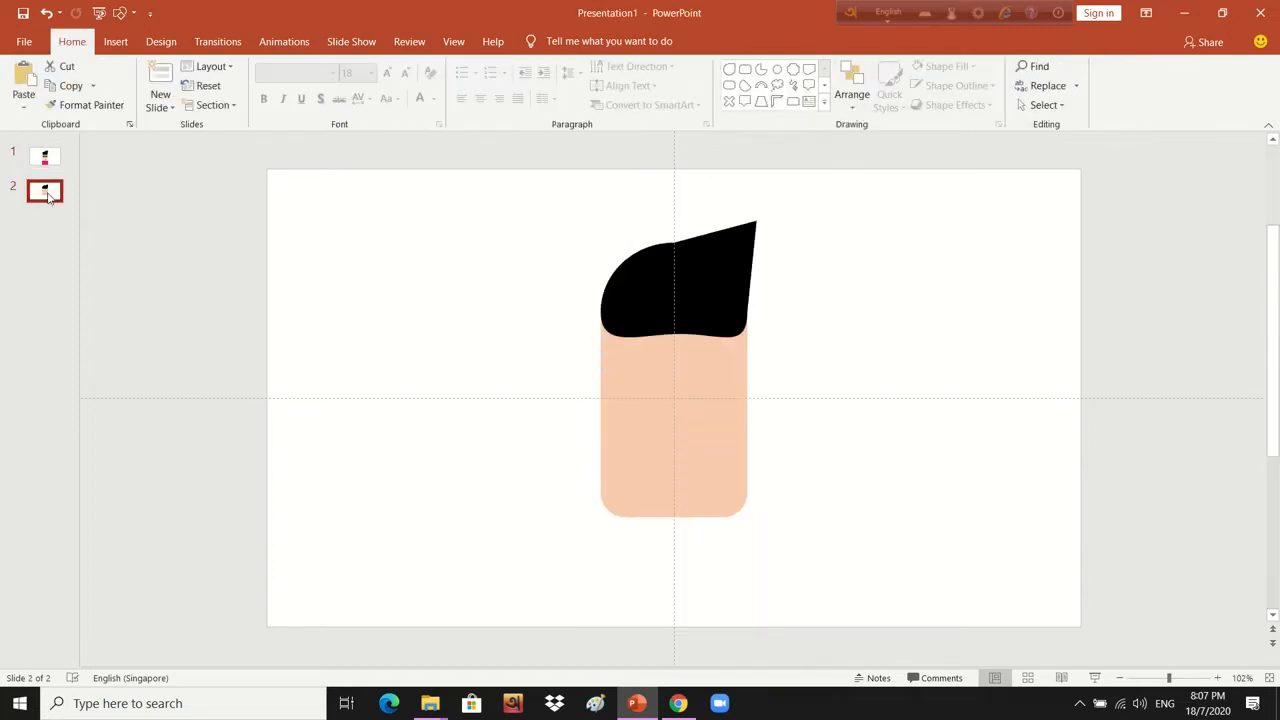
left_click(116, 44)
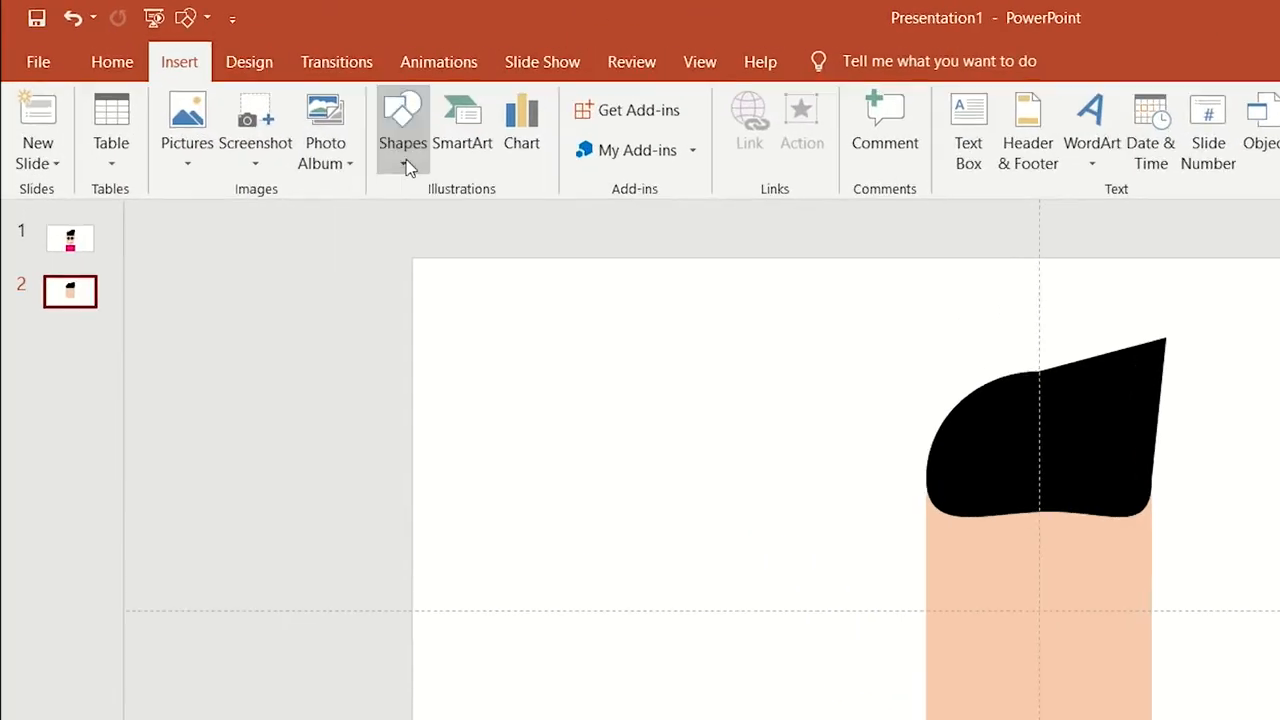
left_click(260, 82)
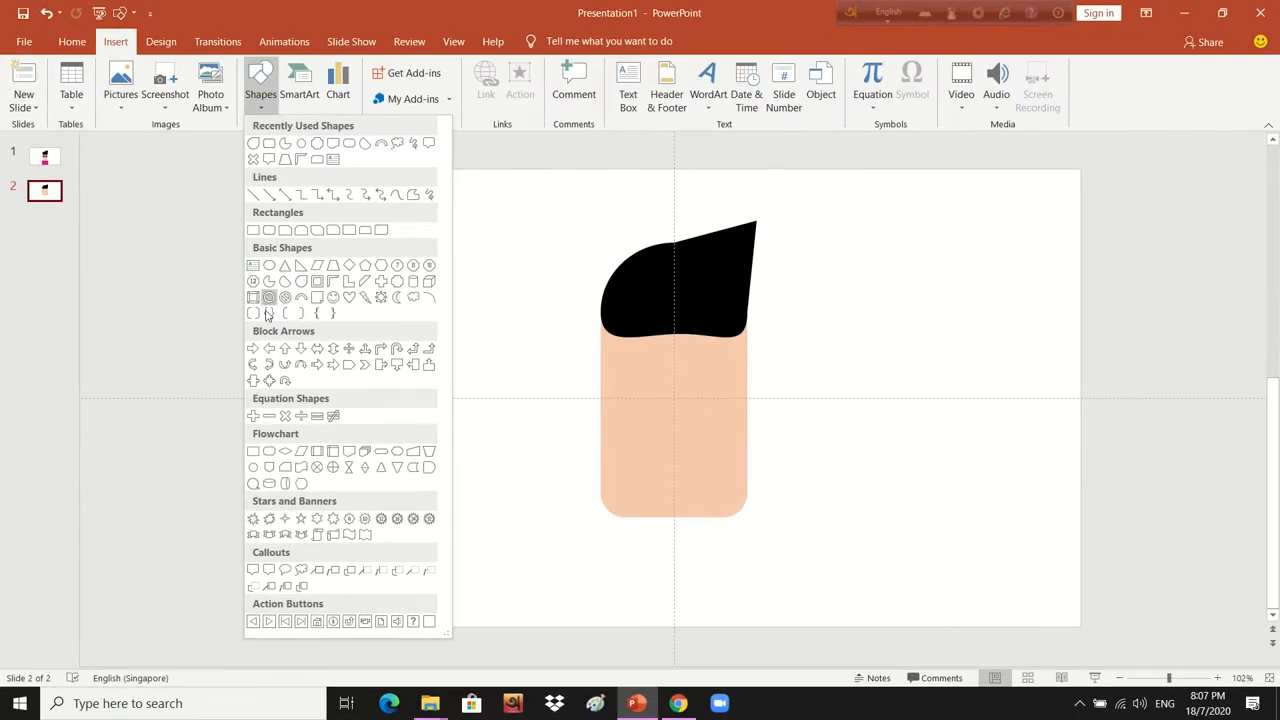
left_click(269, 268)
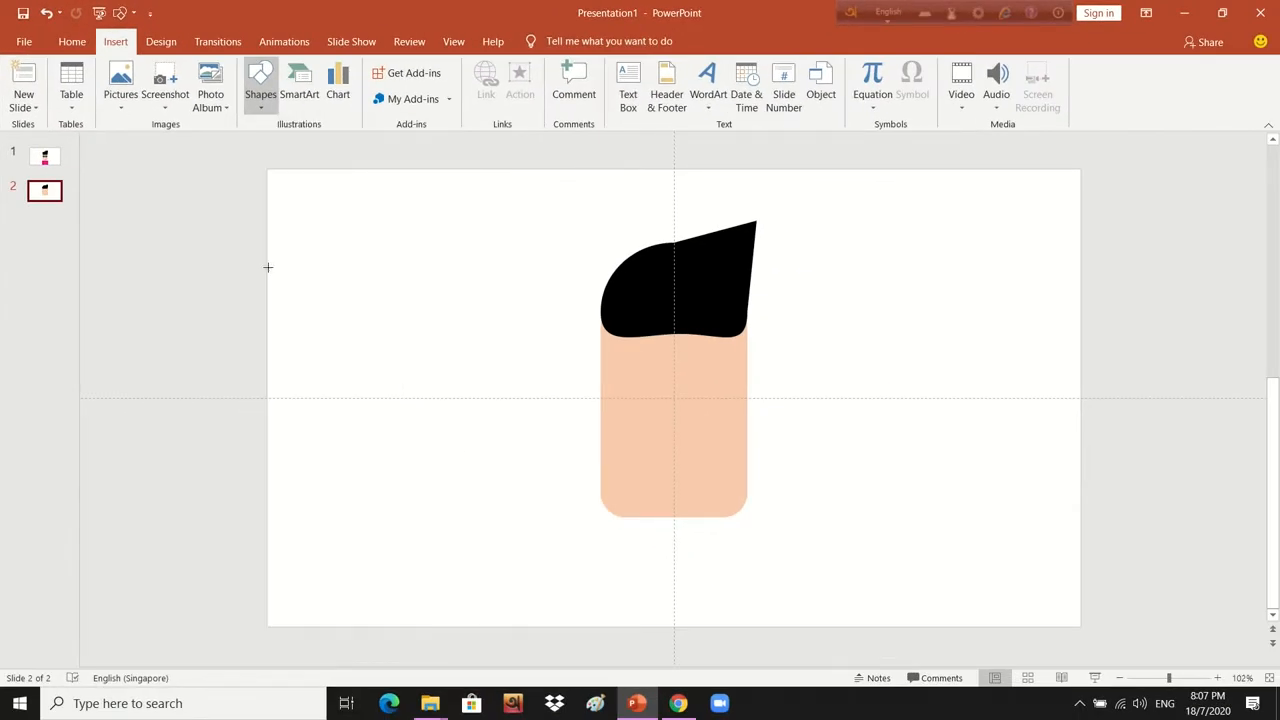
left_click(660, 399)
left_click_drag(714, 447, 660, 404)
- Duplicate the lens circle and place the copy level with it on the right half of the face
right_click(656, 400)
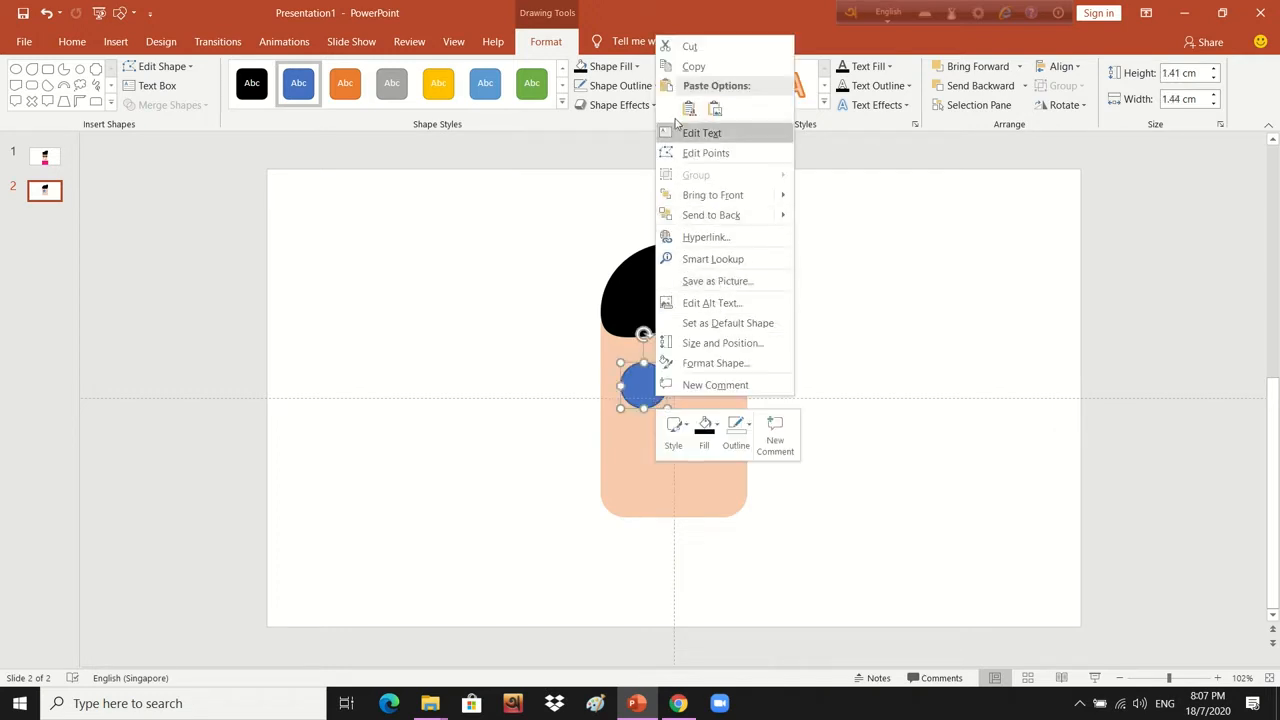
left_click(688, 67)
right_click(454, 334)
left_click(489, 361)
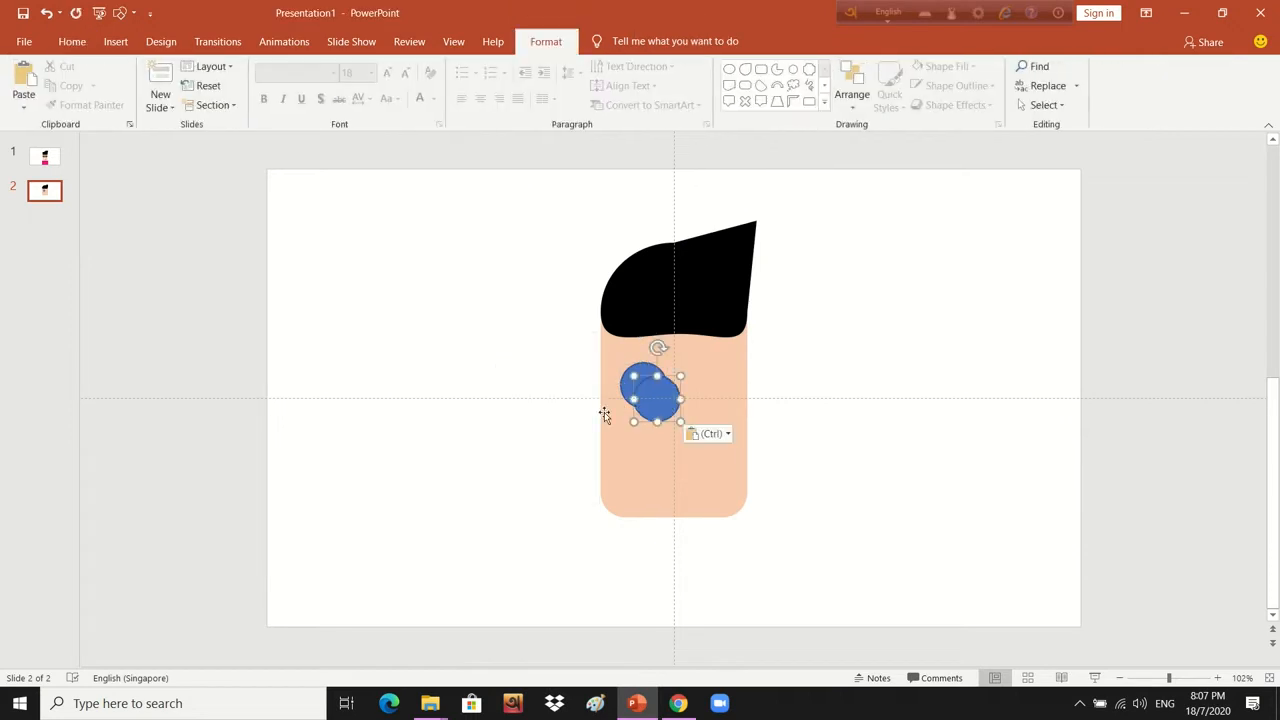
left_click(676, 404)
left_click_drag(678, 404, 706, 383)
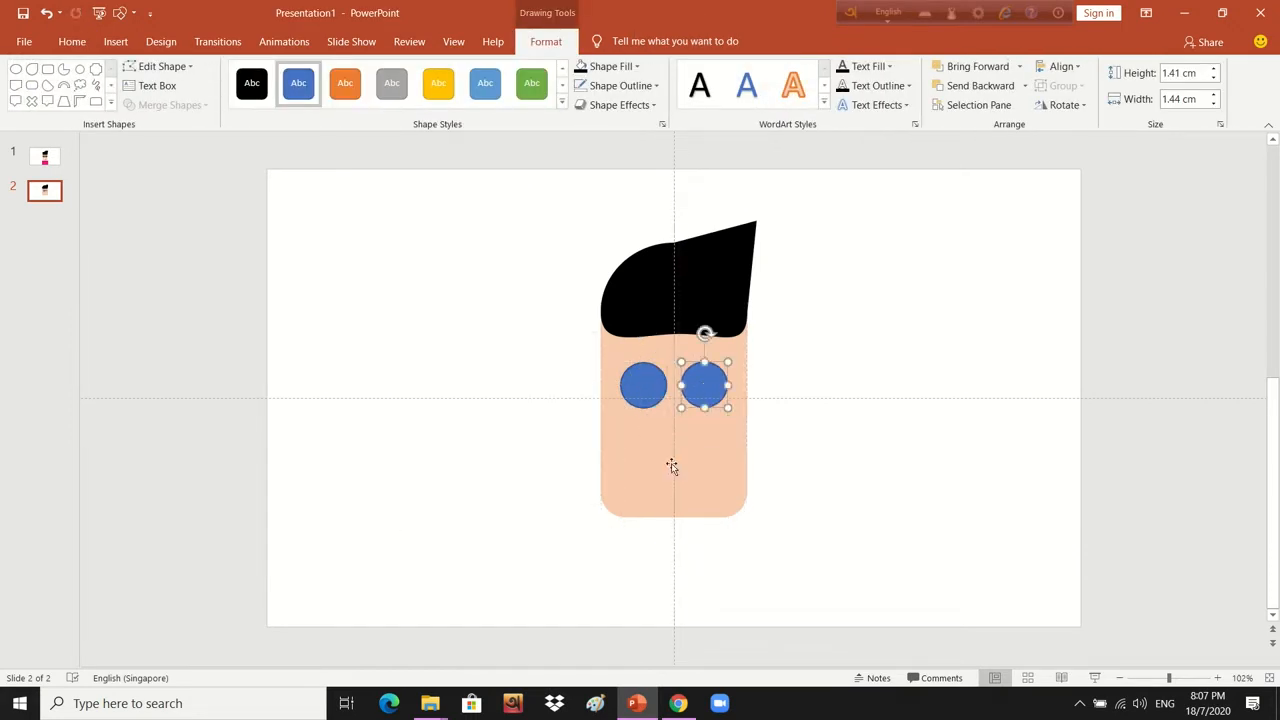
- Remove the outlines of the right and left lens circles
left_click(650, 86)
left_click(637, 280)
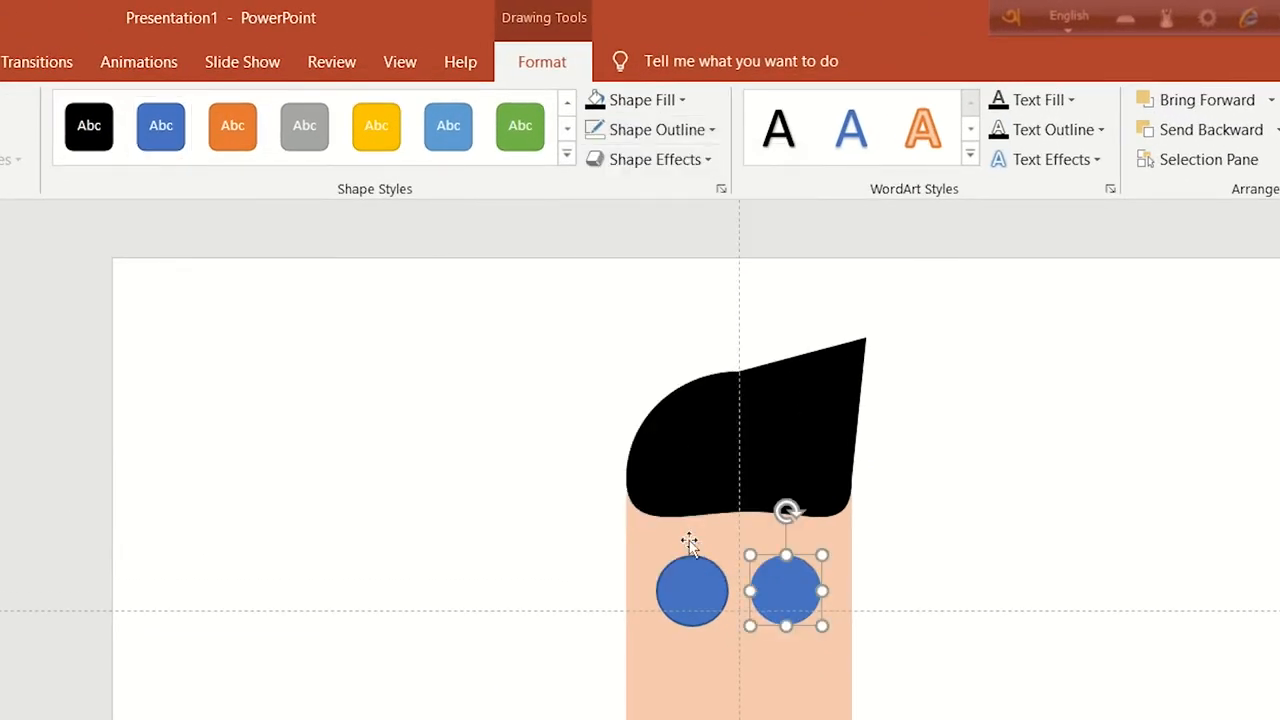
left_click(651, 395)
left_click(670, 131)
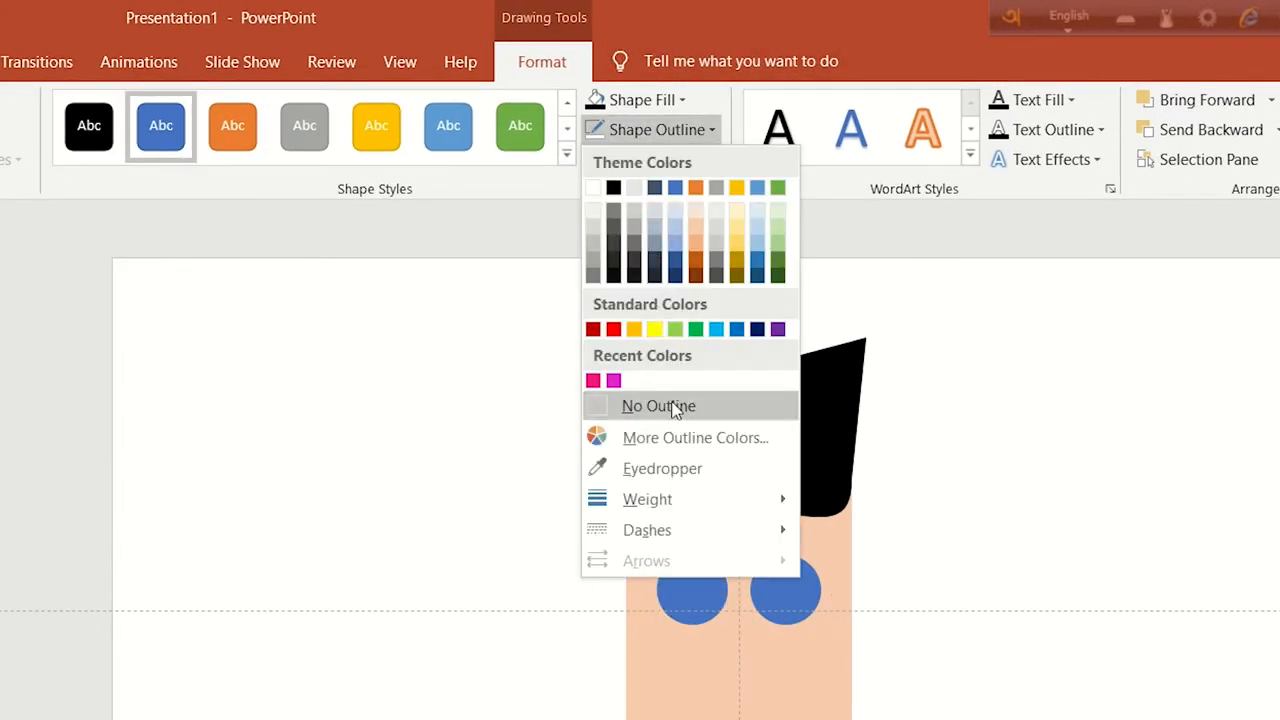
left_click(637, 405)
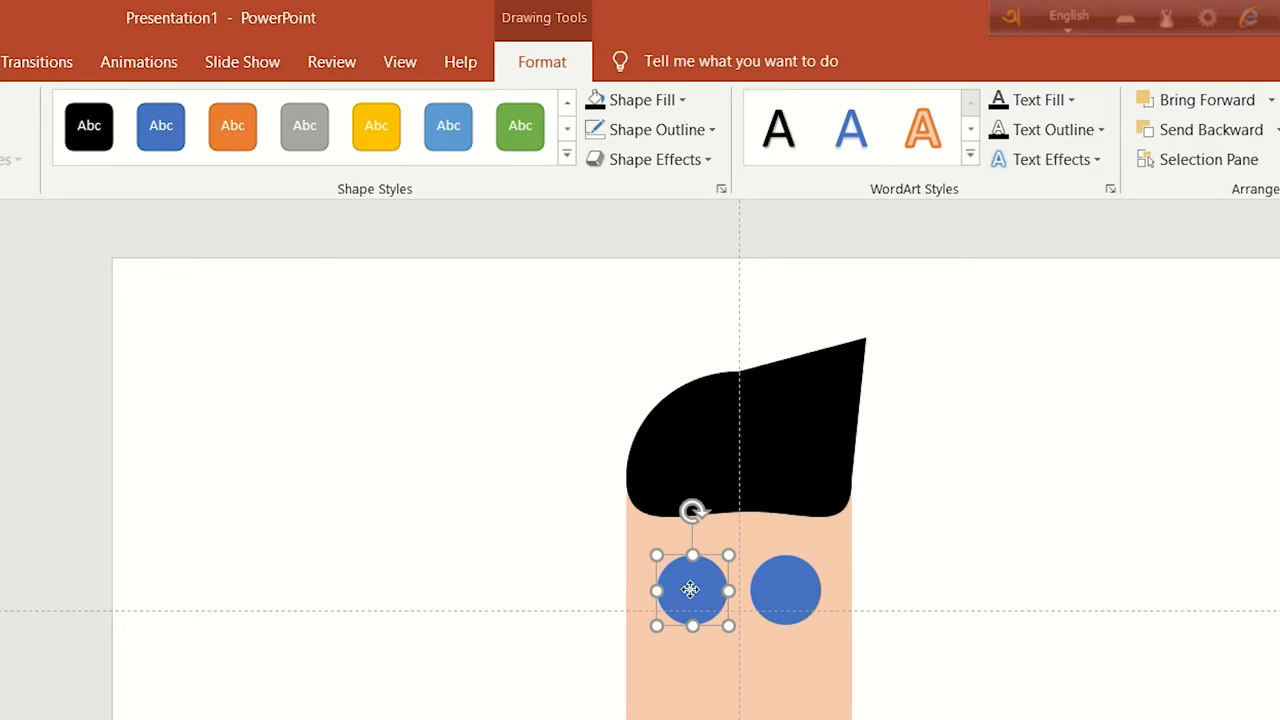
key("Escape")
- Fill both sunglasses lens circles together with dark grey
left_click(779, 580)
left_click(714, 591, "shift")
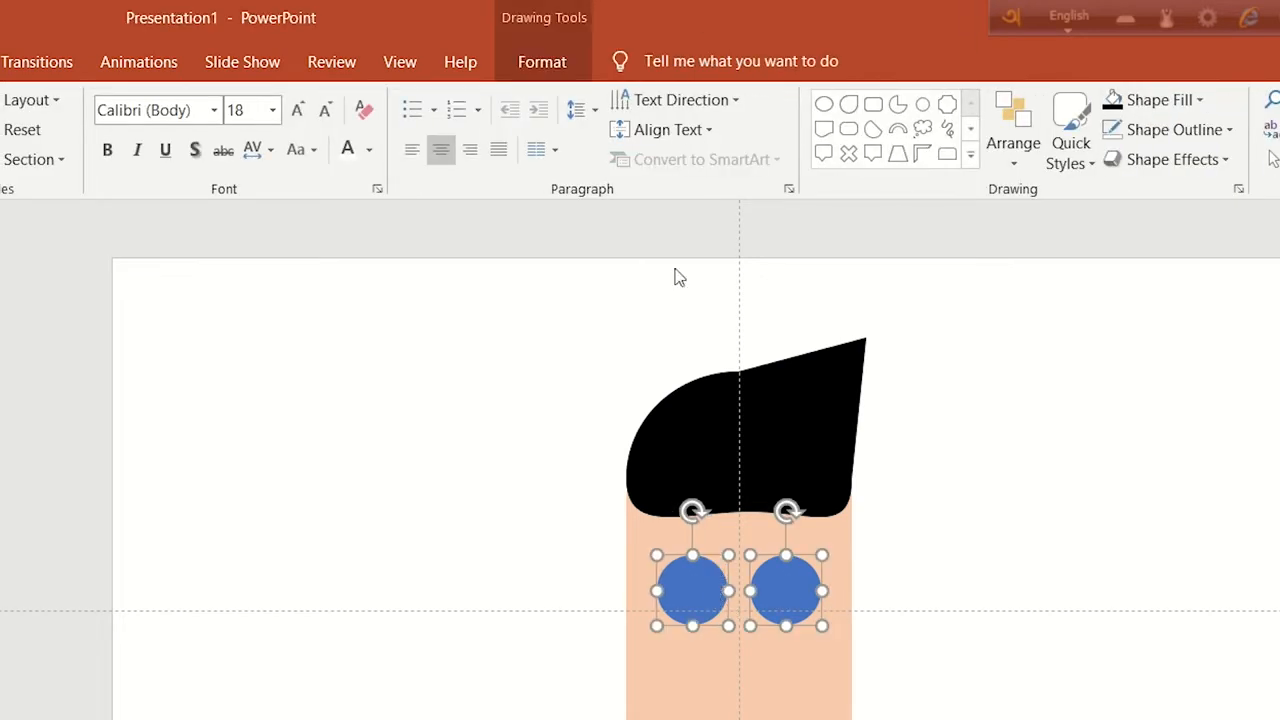
left_click(535, 76)
left_click(636, 100)
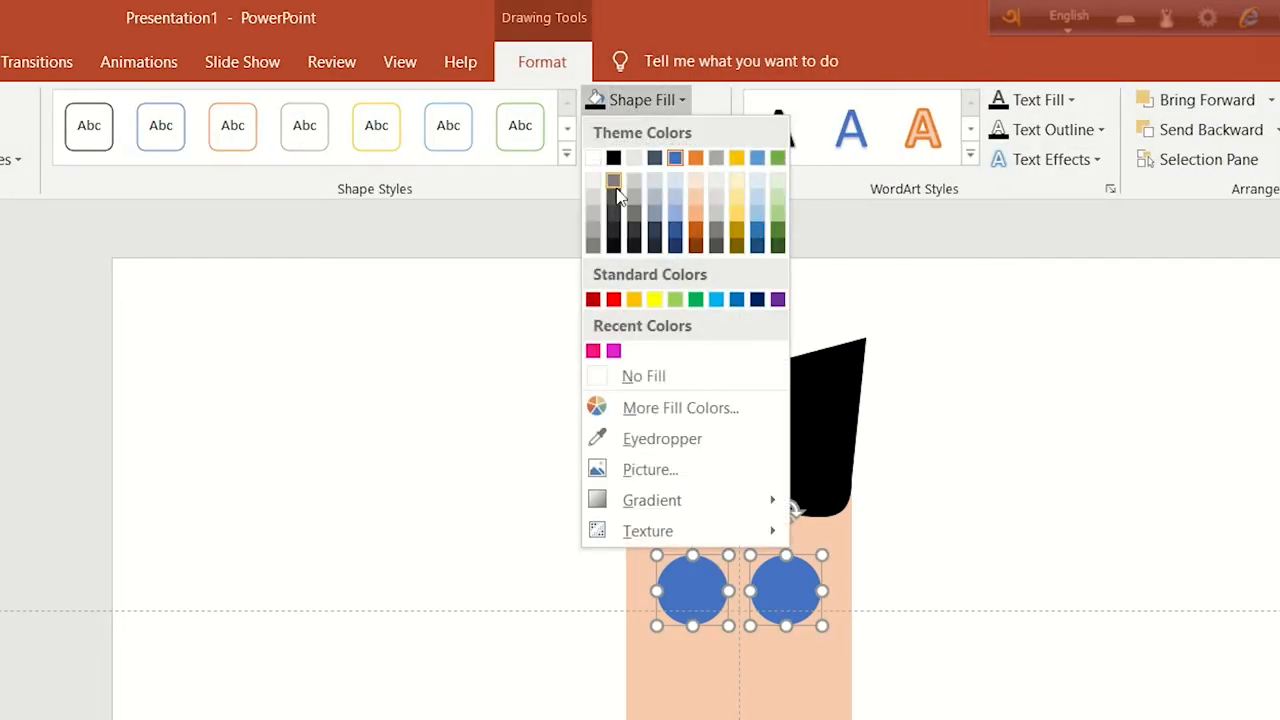
left_click(636, 237)
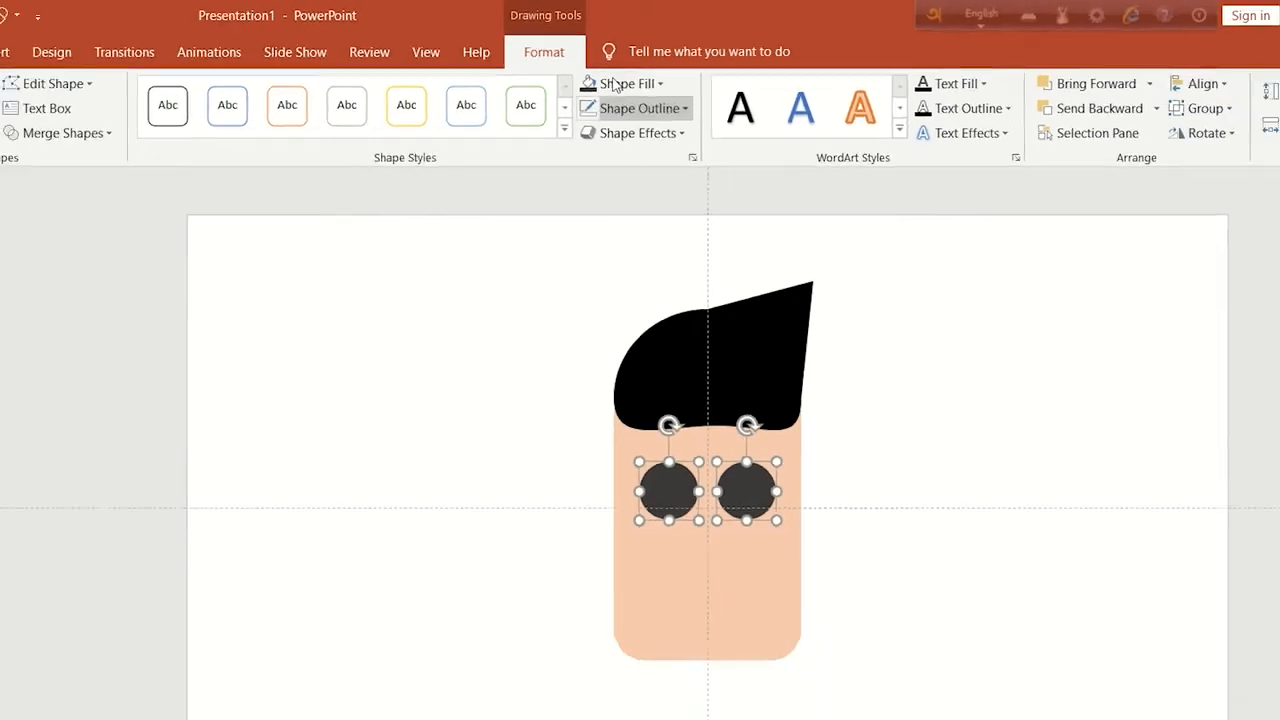
key("Escape")
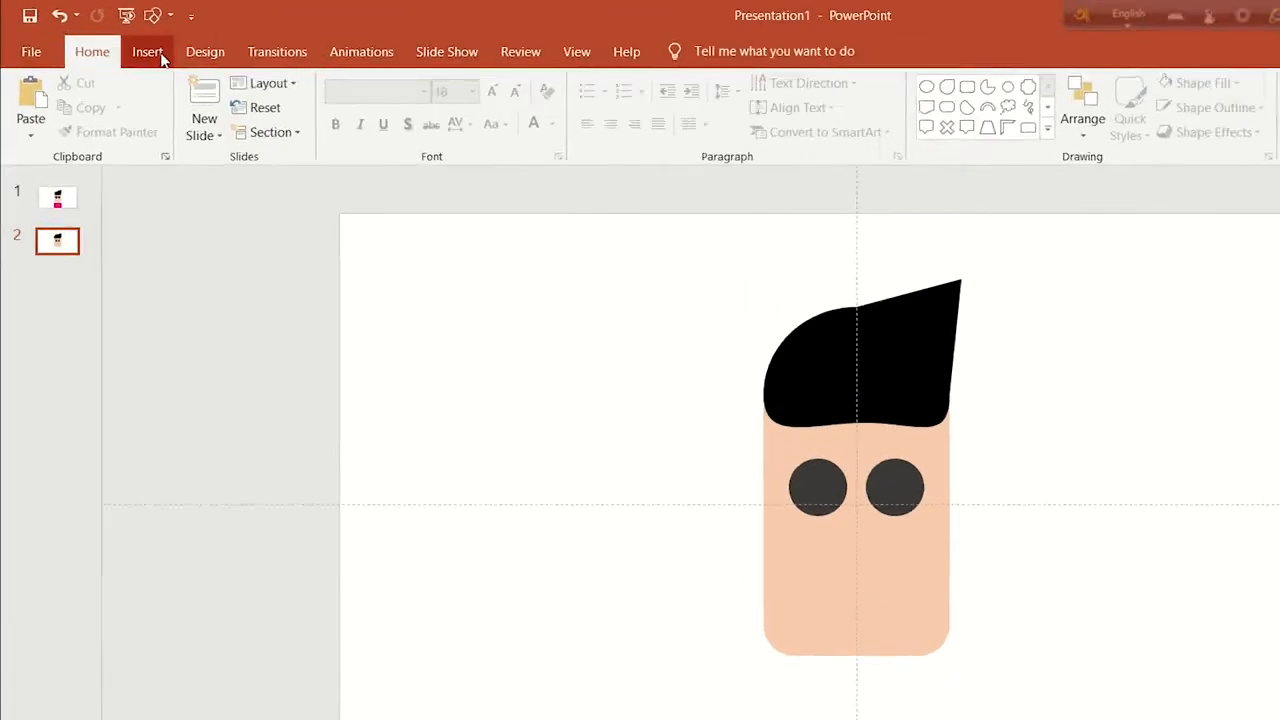
- Draw a thin rectangle about 4.58 cm wide and 0.2 cm high across both lenses, spanning the face
left_click(160, 58)
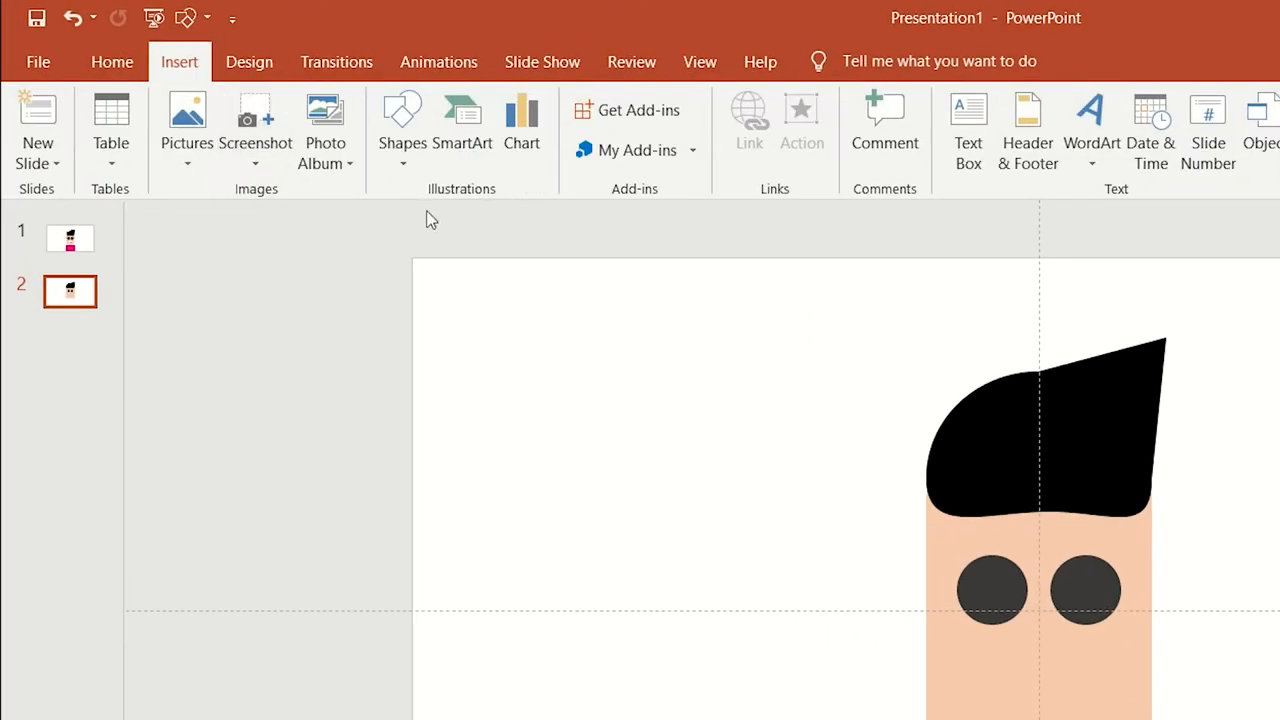
left_click(332, 117)
left_click(330, 290)
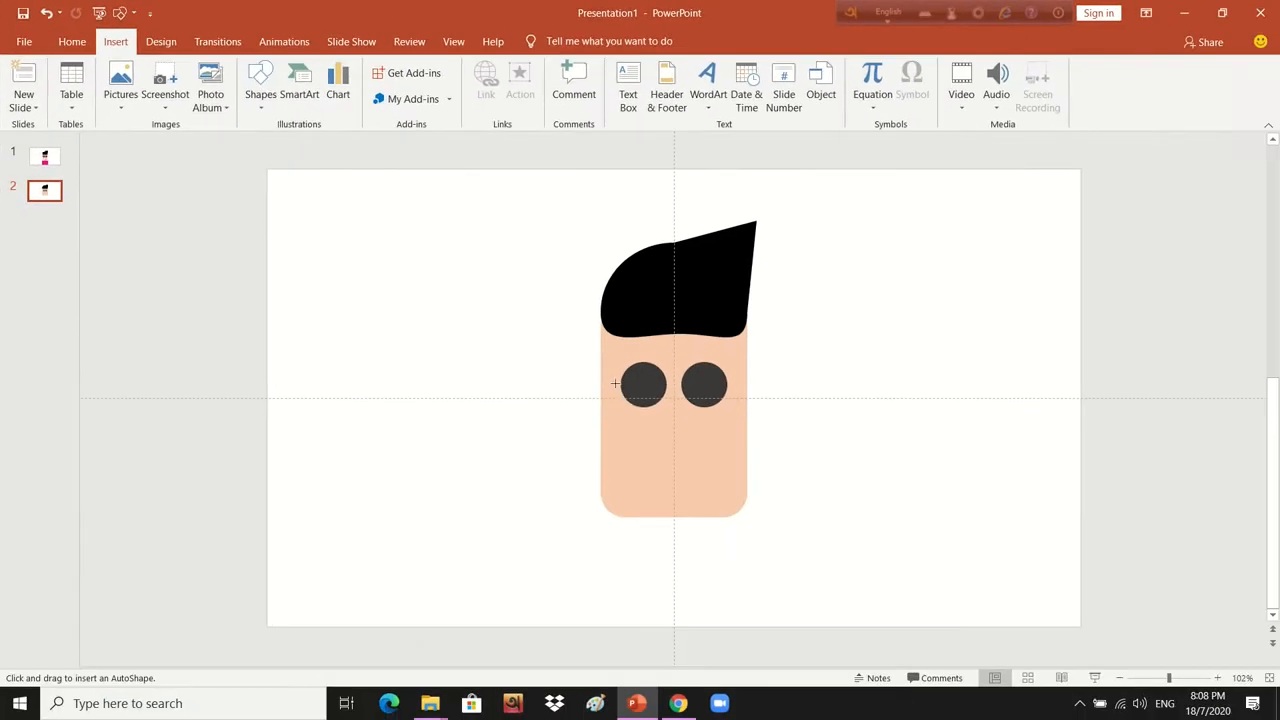
left_click_drag(638, 394, 748, 391)
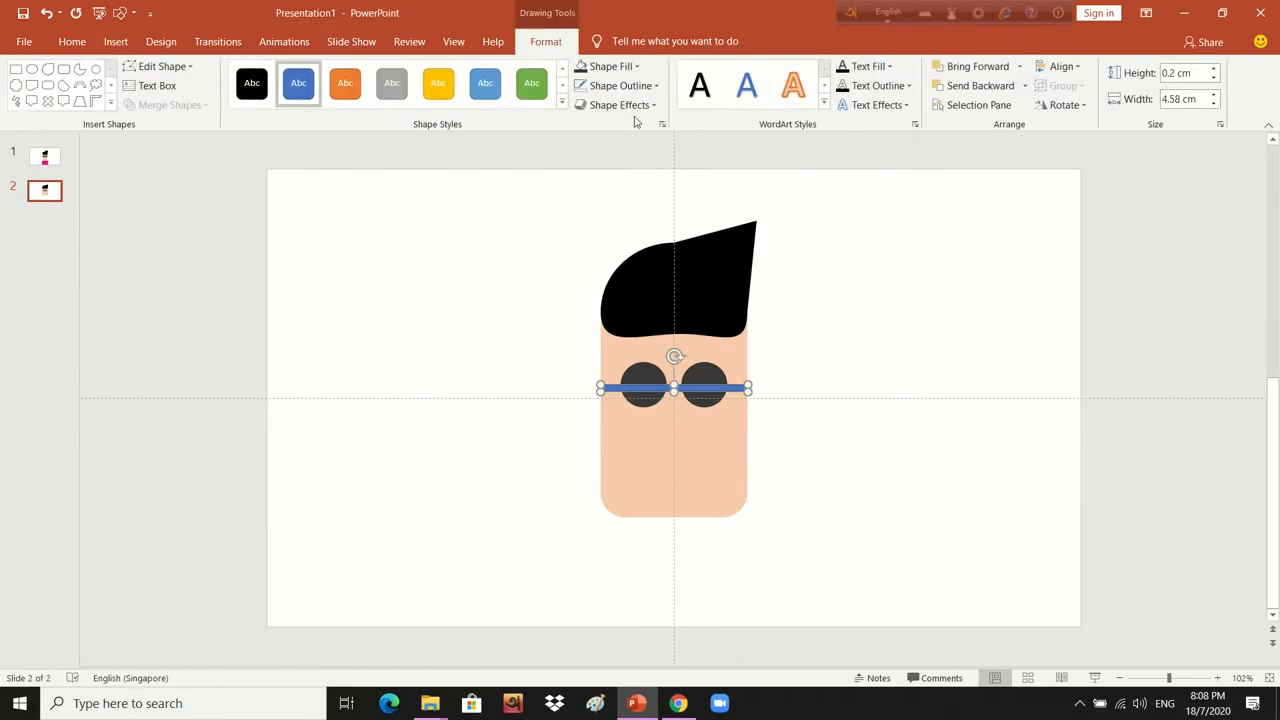
- Remove the outline of the glasses bar and fill it with the same dark grey as the lenses
left_click(619, 87)
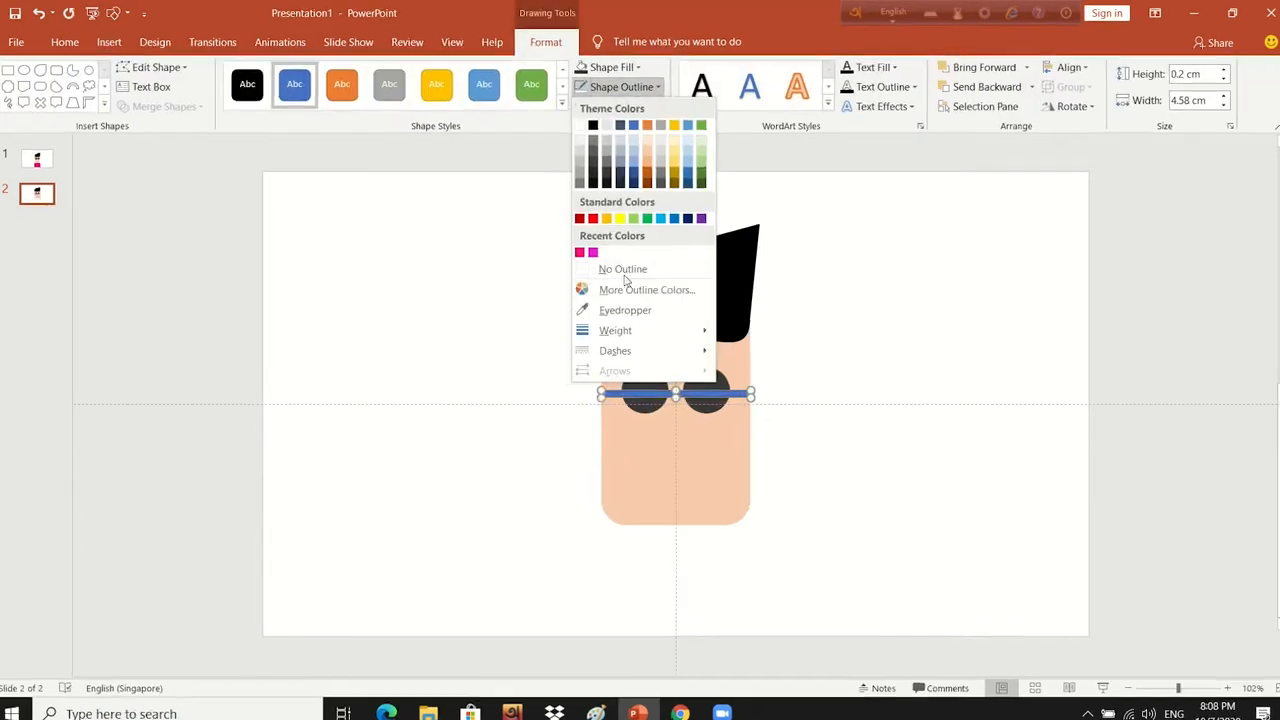
left_click(624, 276)
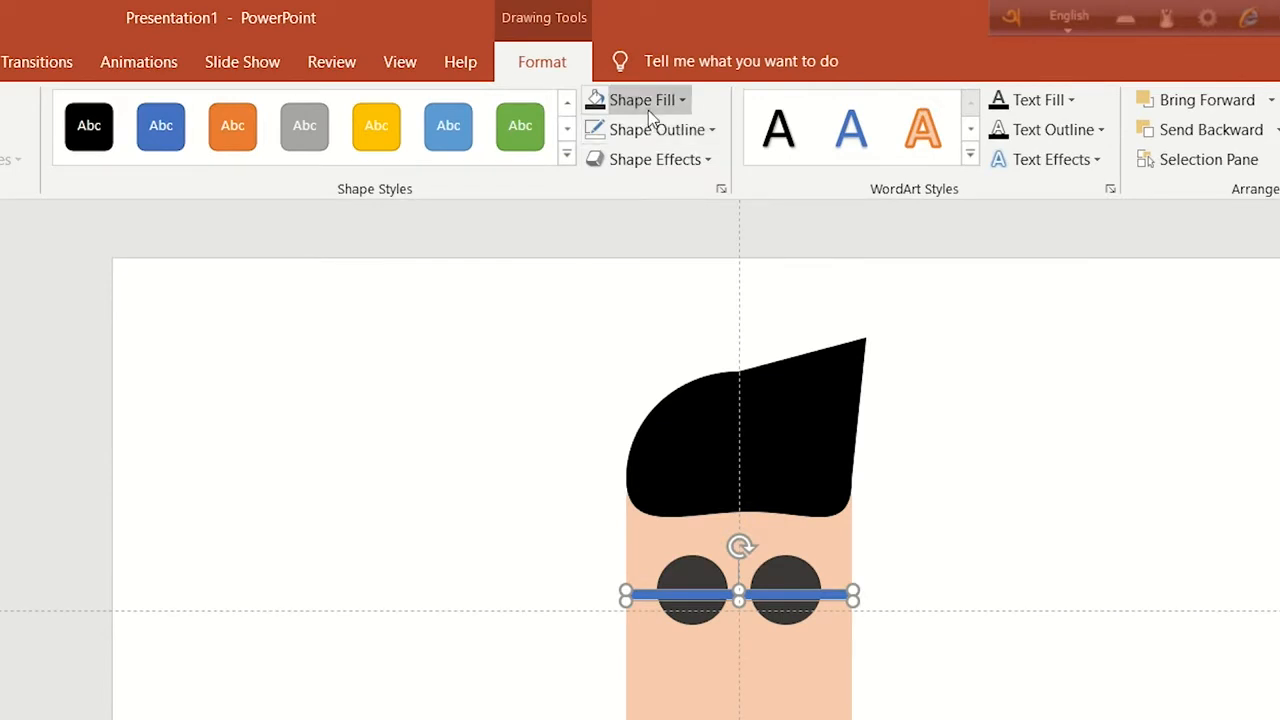
left_click(612, 67)
left_click(632, 236)
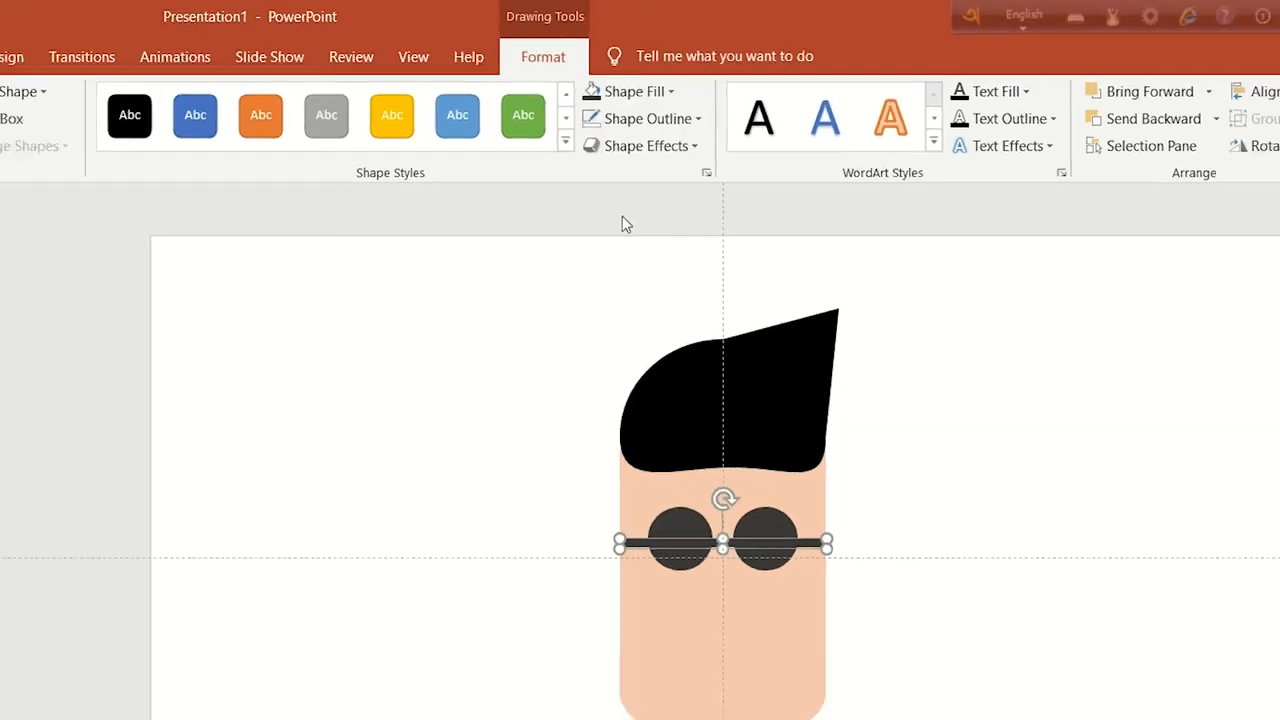
- Compare the glasses with the example on slide 1, and thicken the glasses bar upward on slide 2
left_click(60, 162)
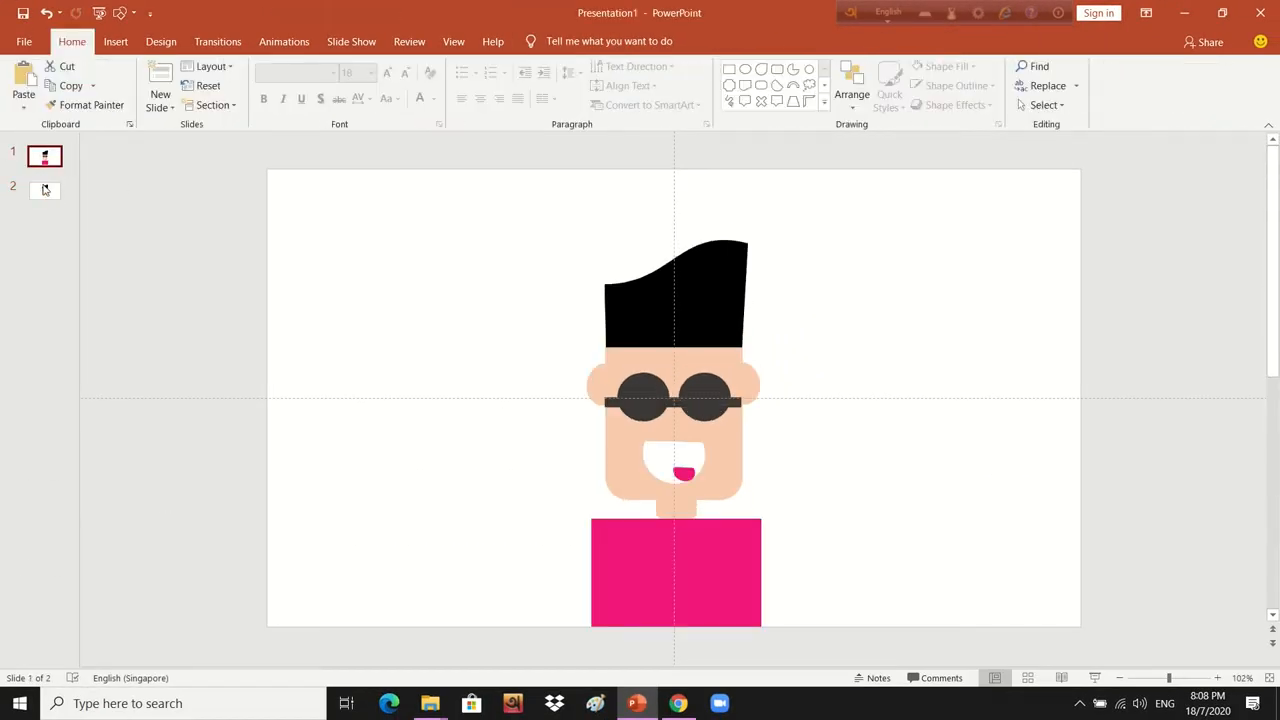
left_click(38, 194)
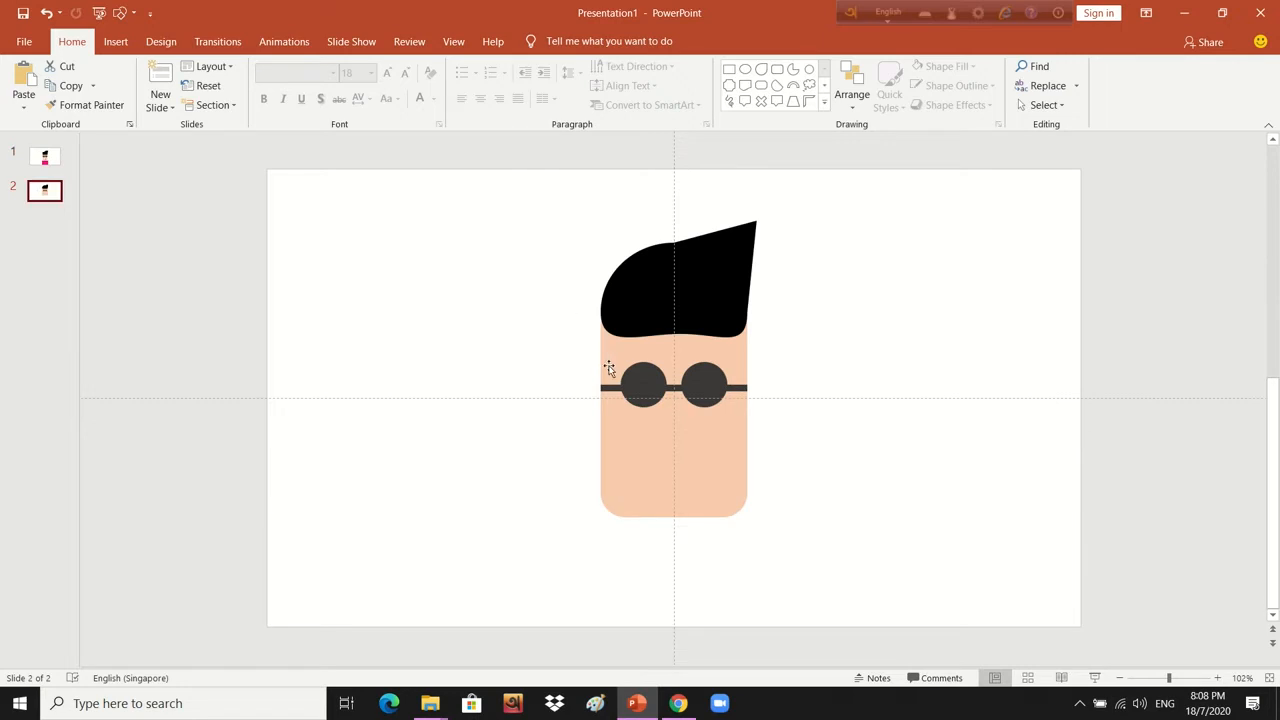
left_click_drag(676, 392, 676, 378)
left_click(50, 194)
key("Up")
left_click(43, 208)
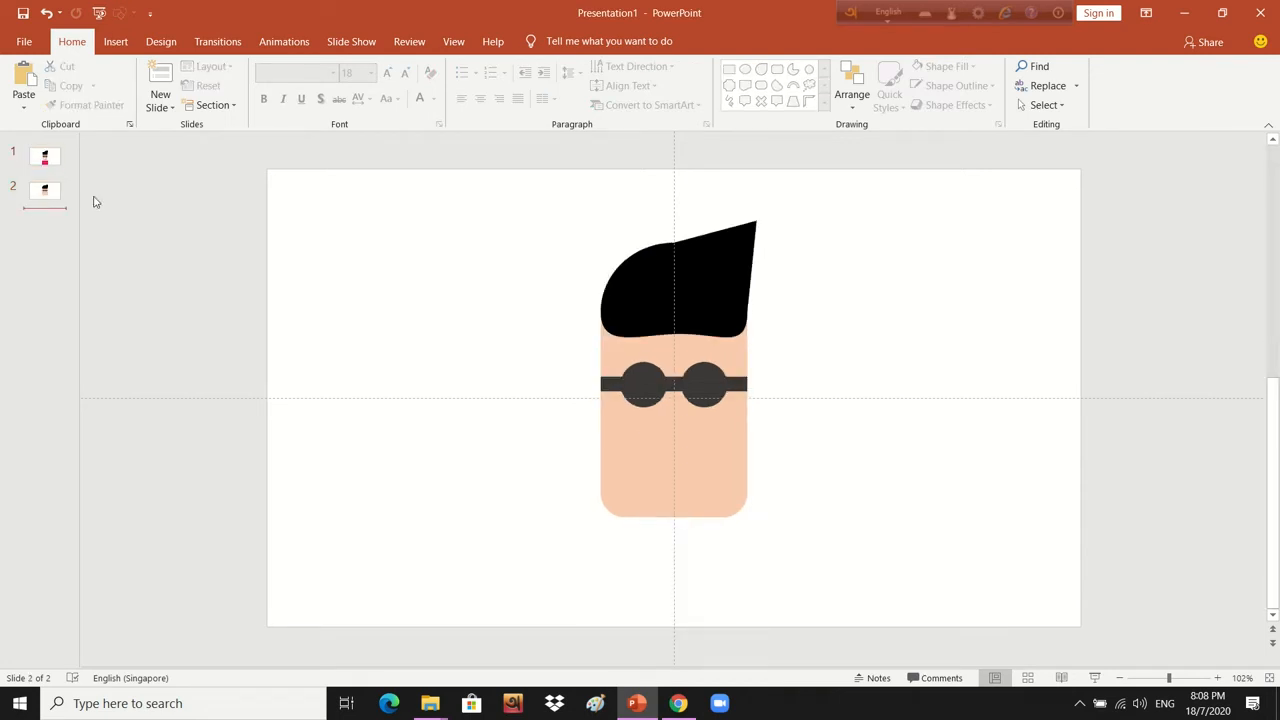
- Draw a Chord shape about 2.5 cm wide and 2.11 cm high below the glasses and rotate it into an open smile
left_click(112, 45)
left_click(57, 193)
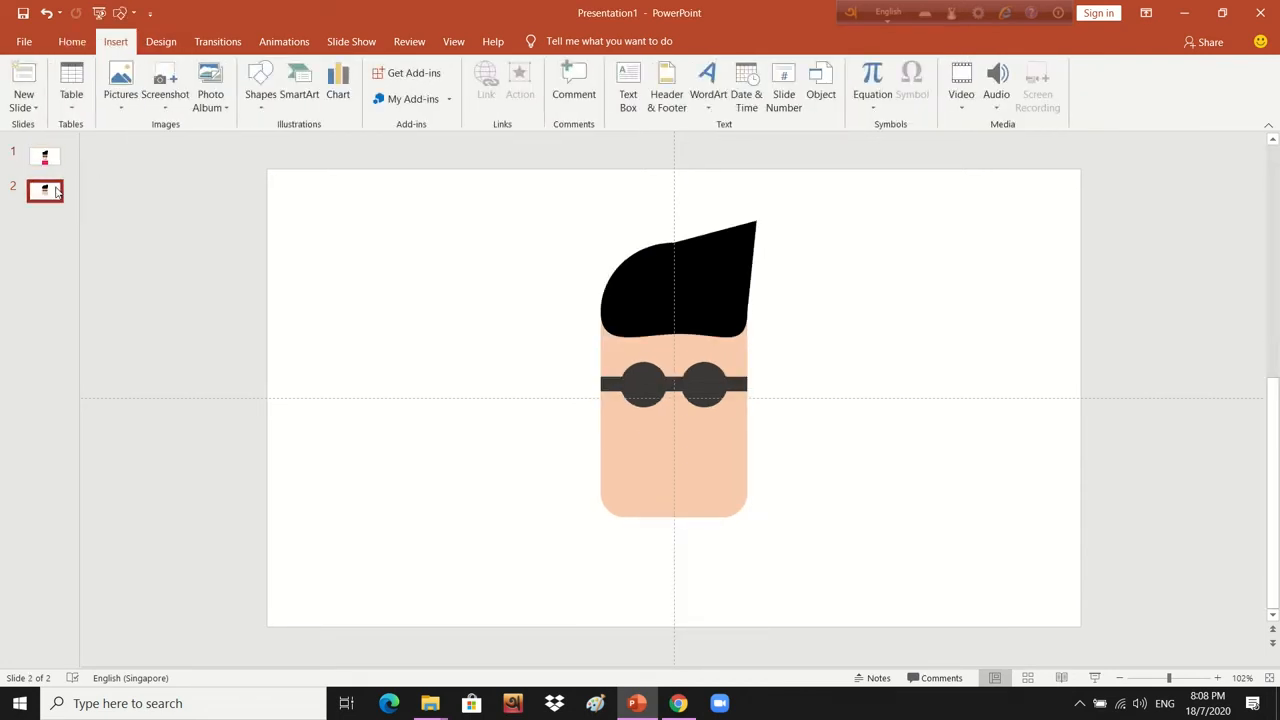
left_click(260, 90)
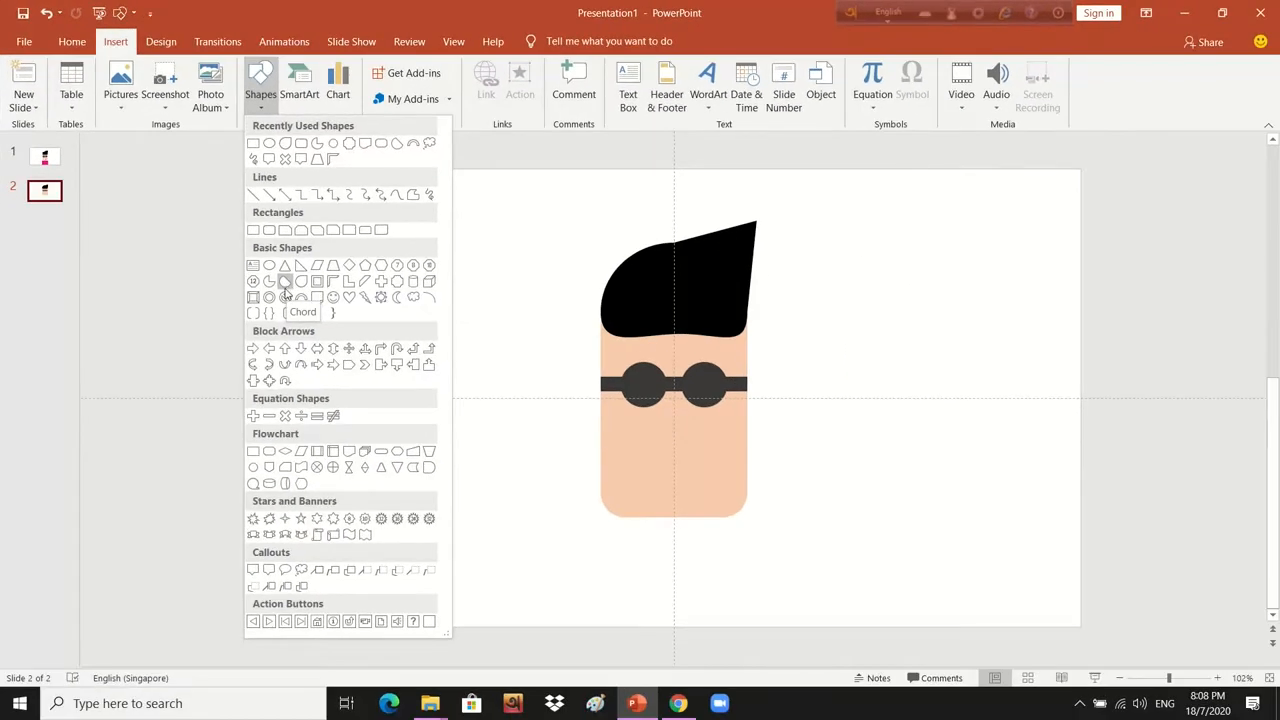
left_click(285, 290)
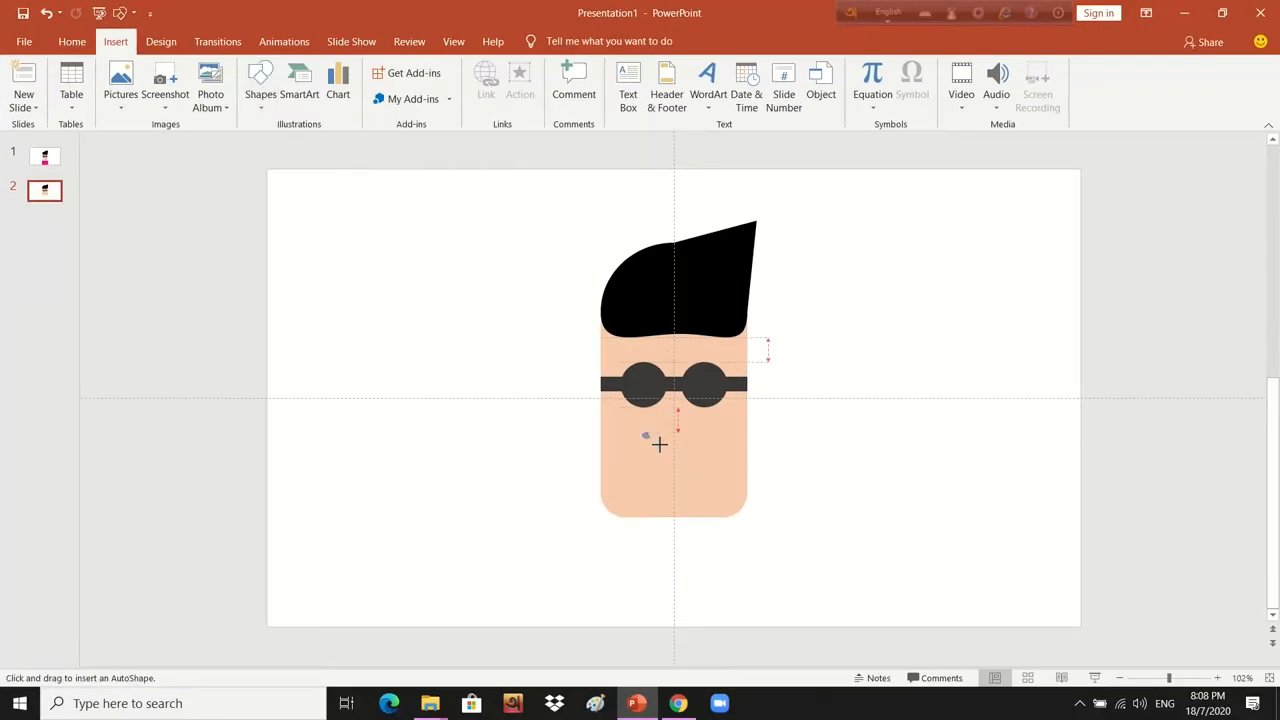
left_click_drag(659, 444, 709, 489)
left_click_drag(676, 404, 671, 460)
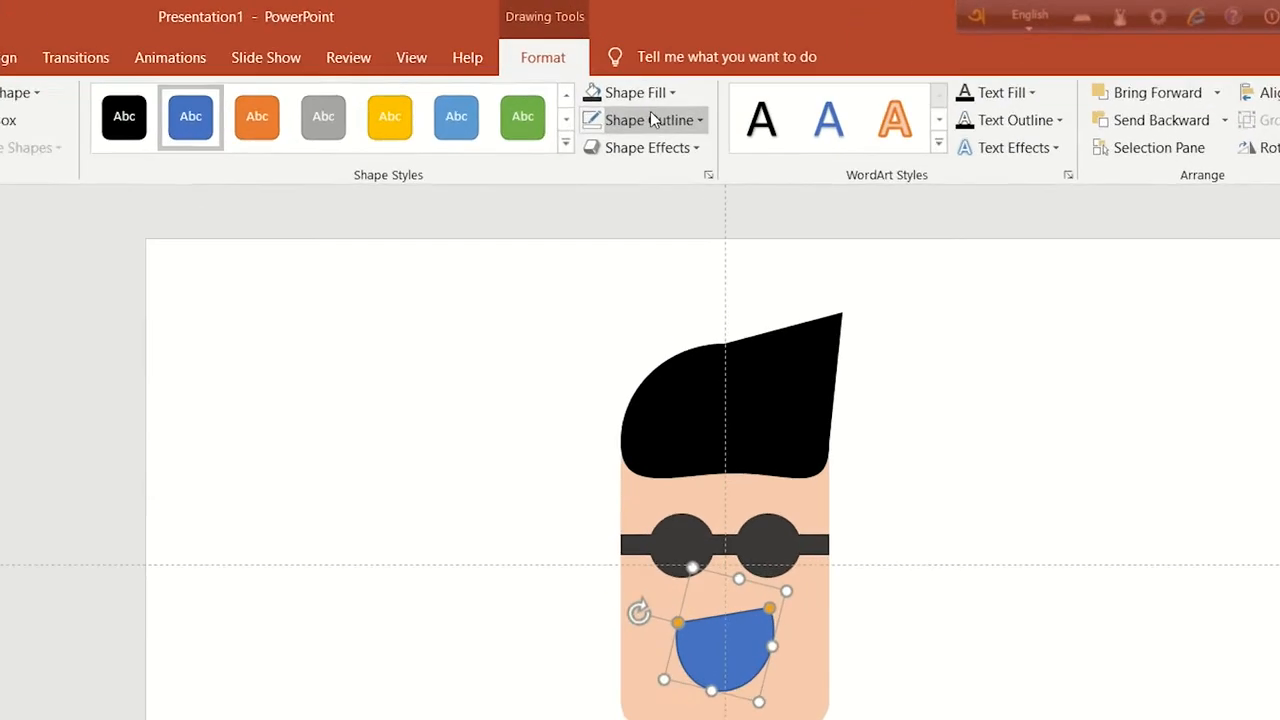
- Fill the mouth shape with white and remove its outline
left_click(620, 68)
left_click(593, 157)
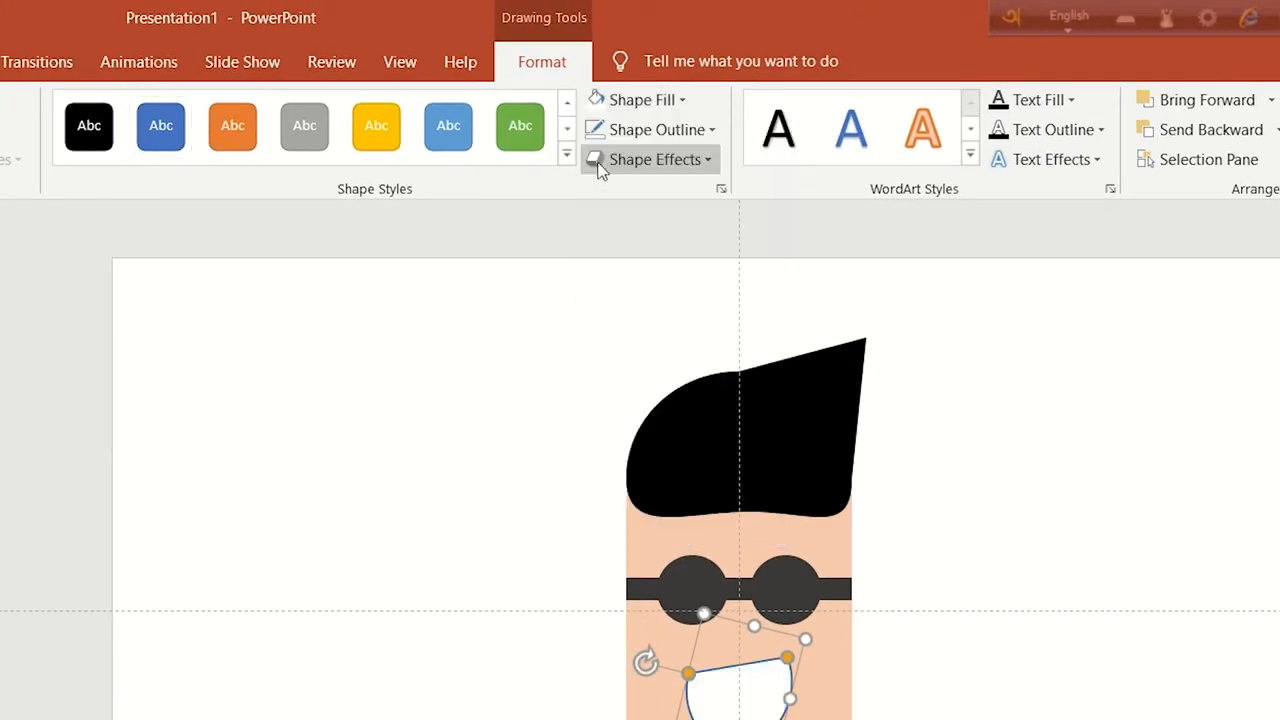
left_click(652, 130)
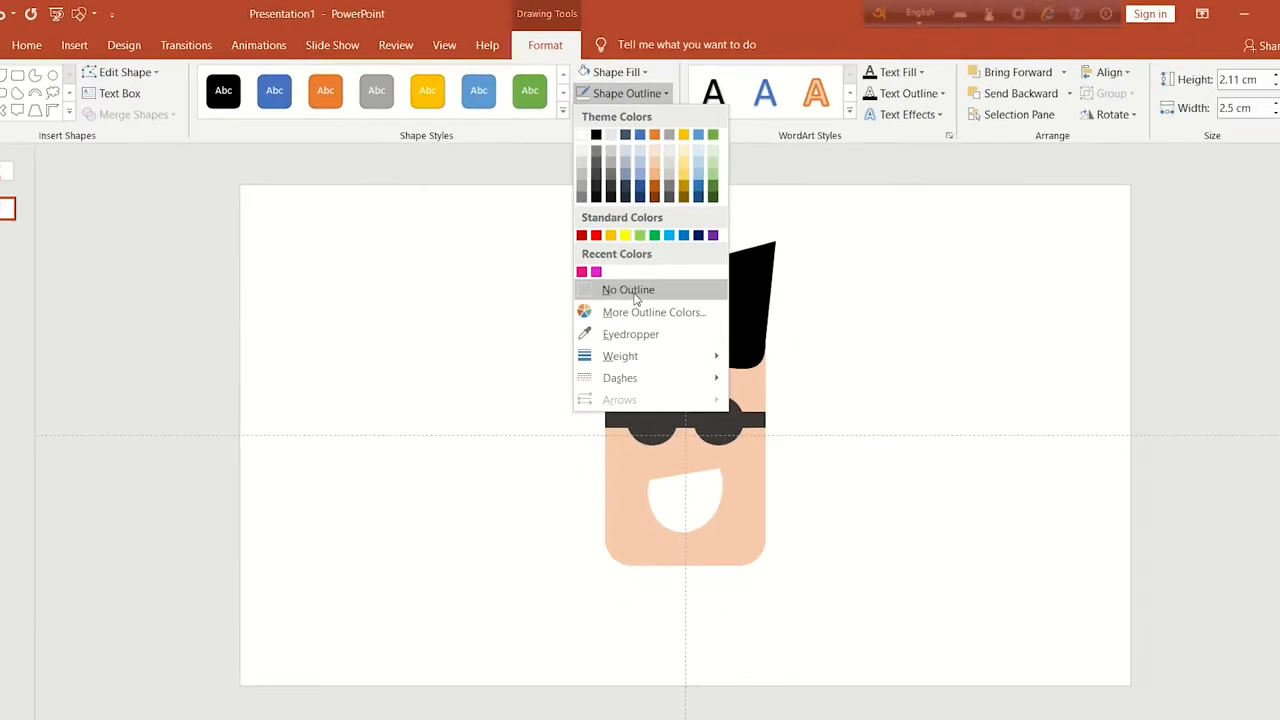
left_click(630, 290)
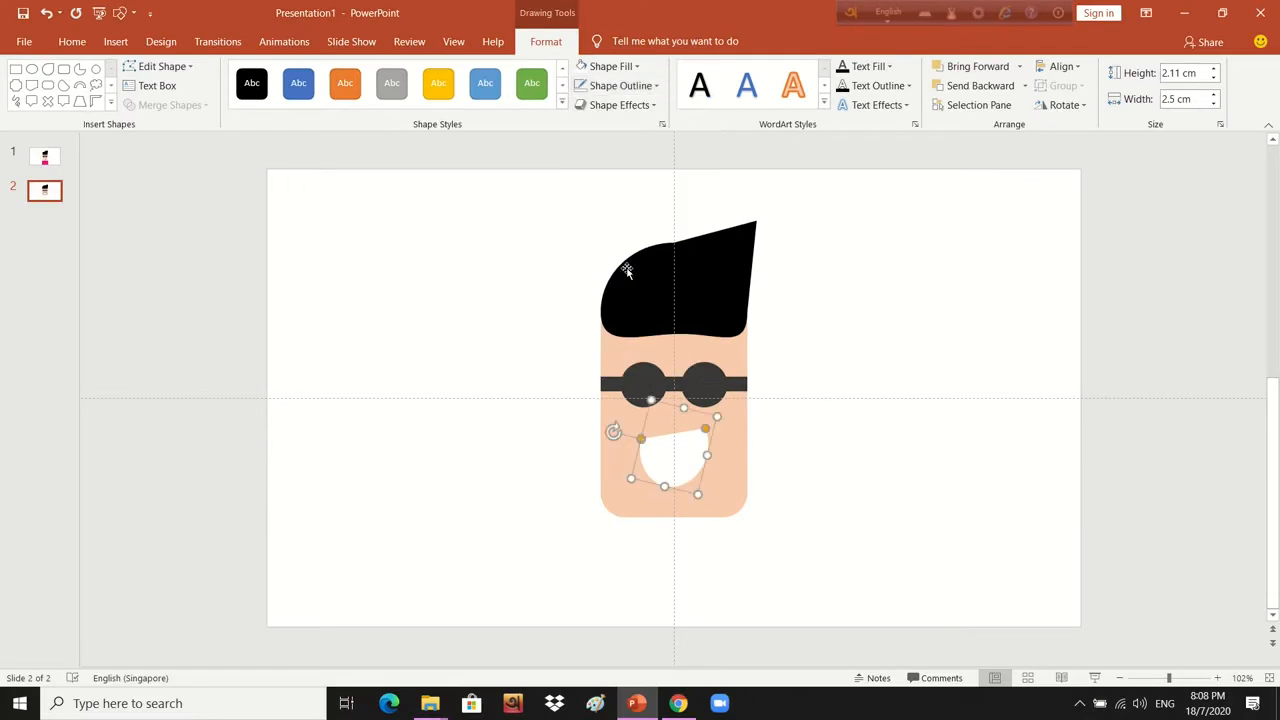
- Duplicate the white mouth shape on slide 2
right_click(681, 455)
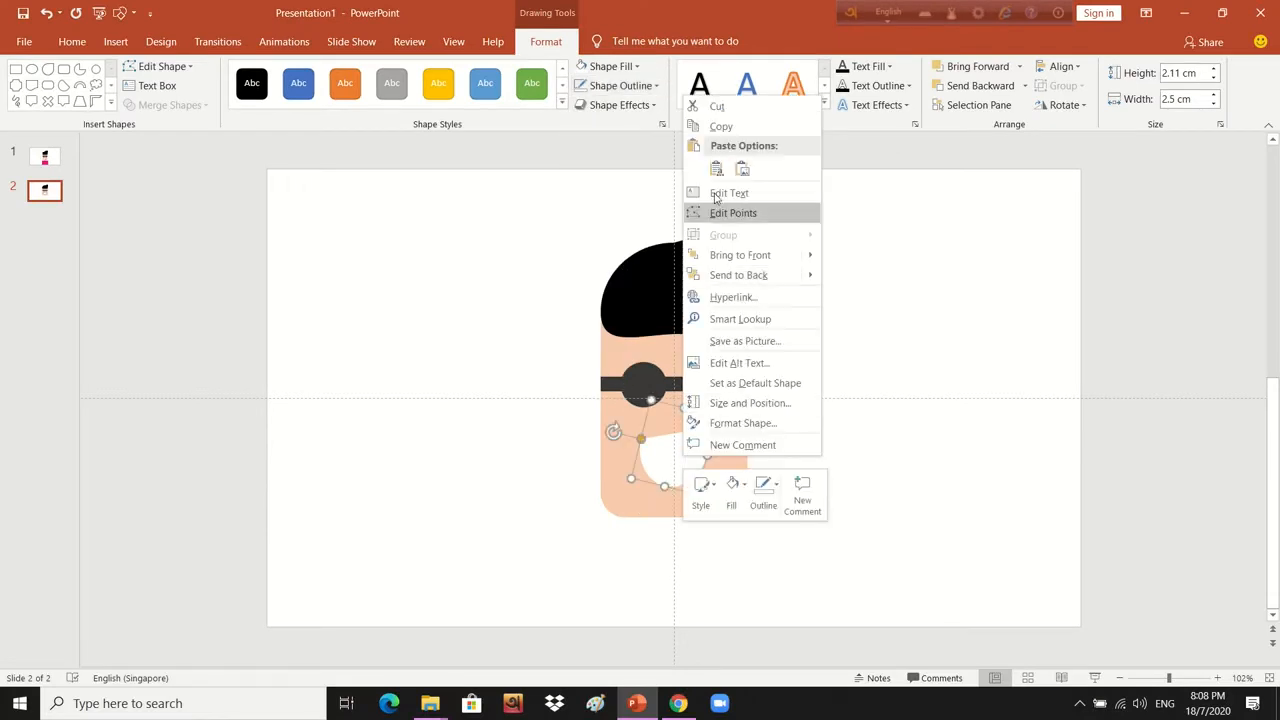
left_click(719, 126)
right_click(520, 283)
left_click(554, 311)
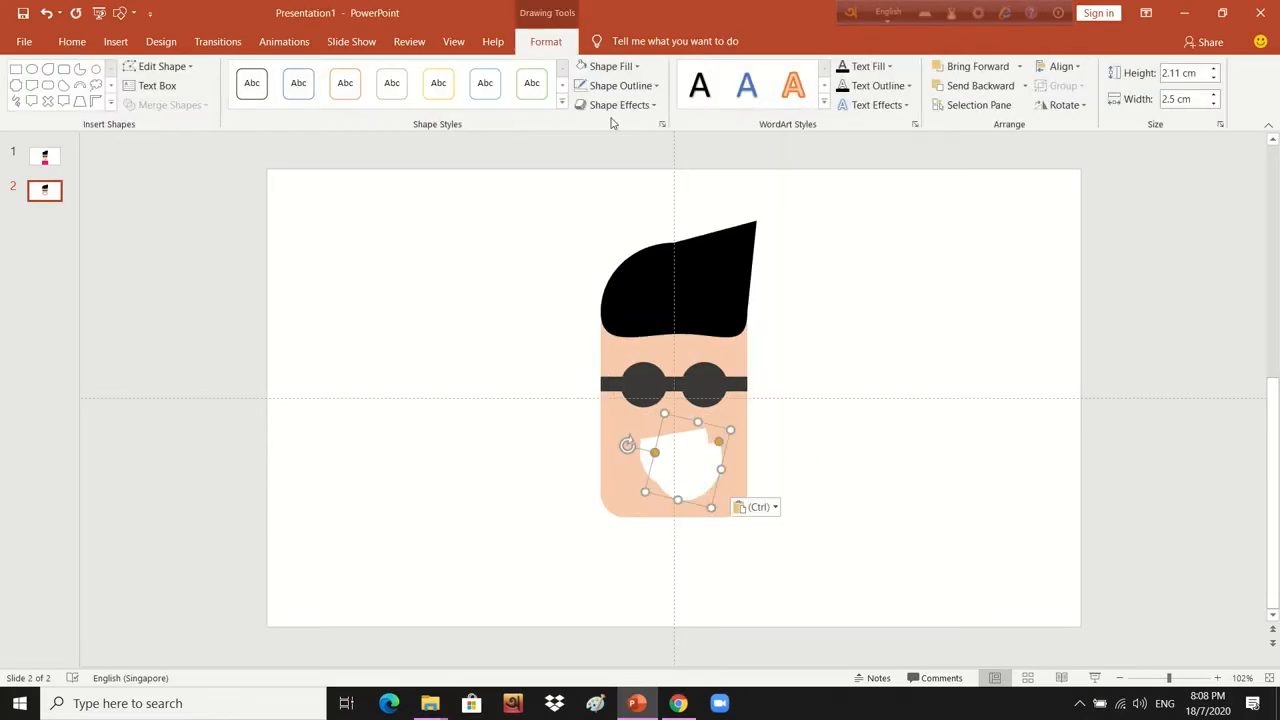
- Fill the mouth copy with the recently used pink and shrink it to a tongue about 1 cm wide inside the mouth
left_click(610, 66)
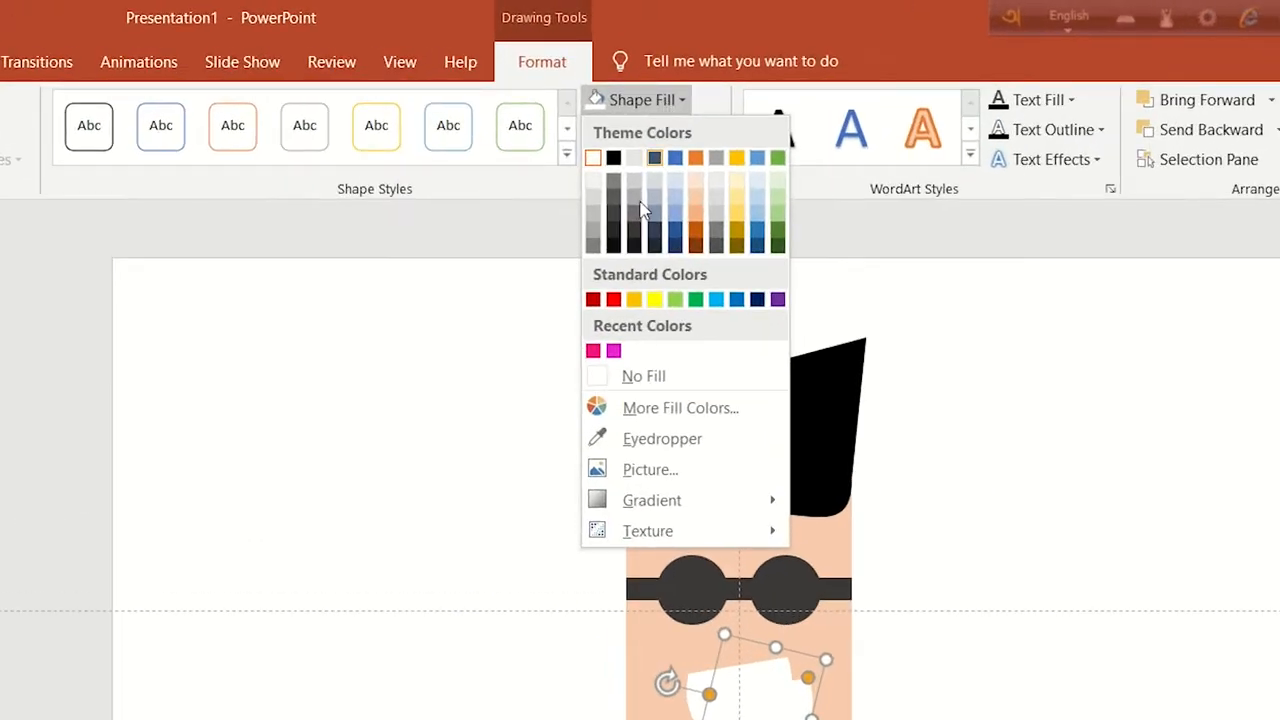
left_click(594, 353)
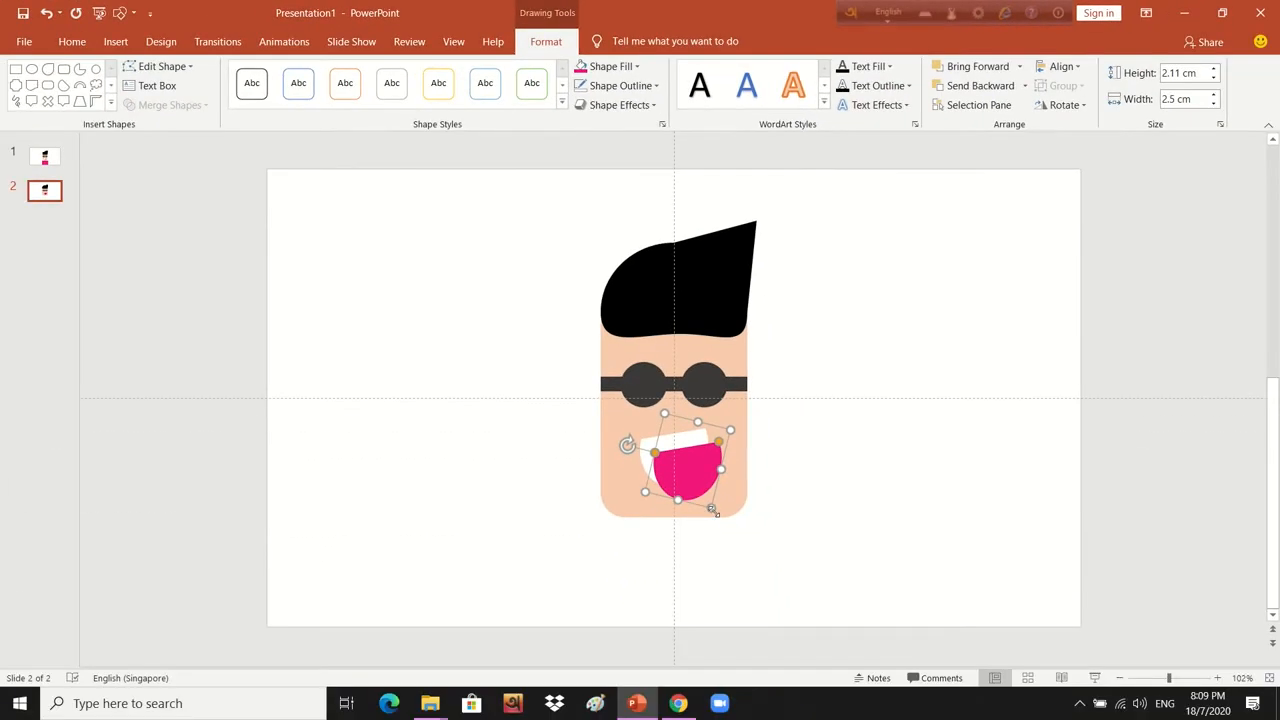
left_click_drag(713, 511, 696, 471)
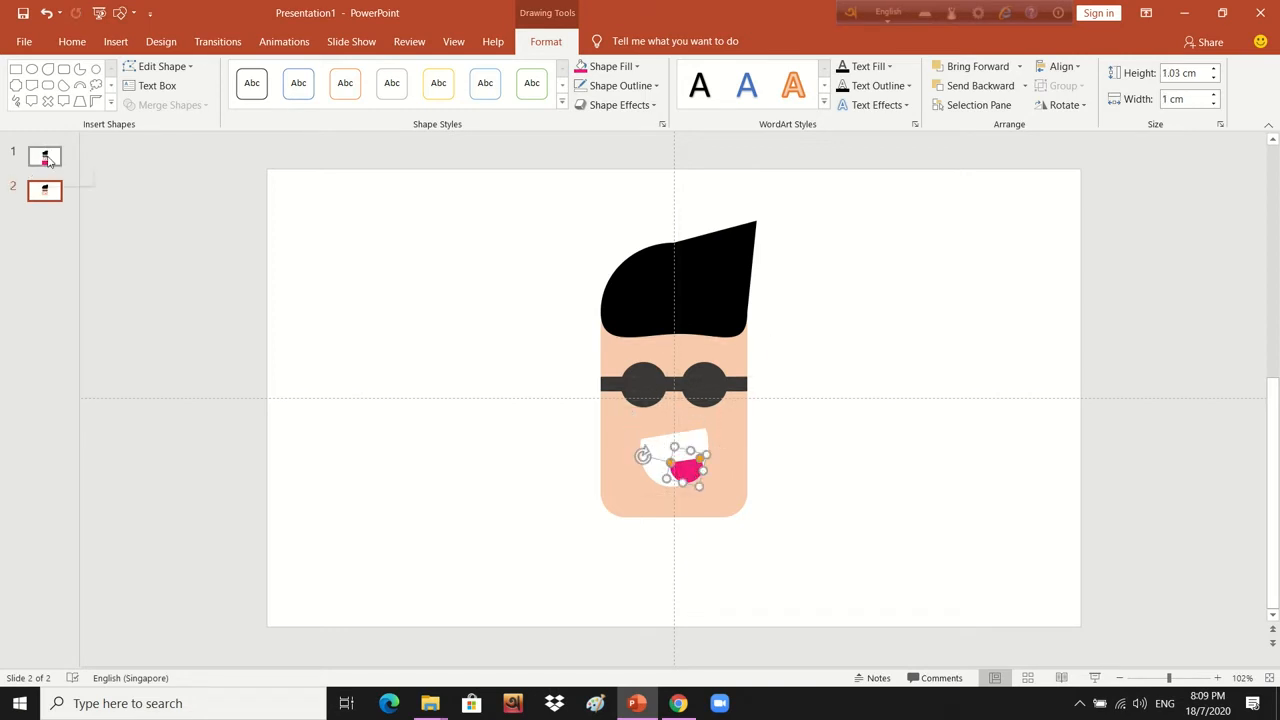
- Check the ears, neck and body of the example on slide 1, and duplicate the pink tongue shape on slide 2
left_click(44, 158)
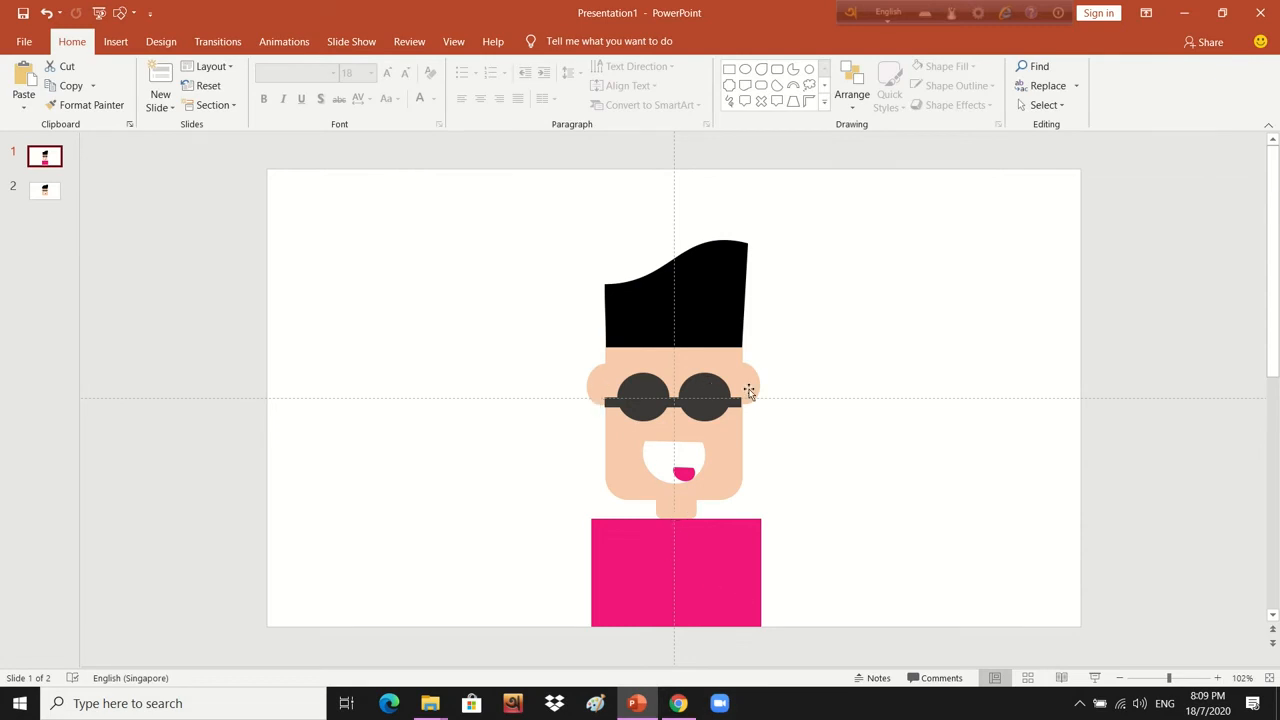
left_click(685, 516)
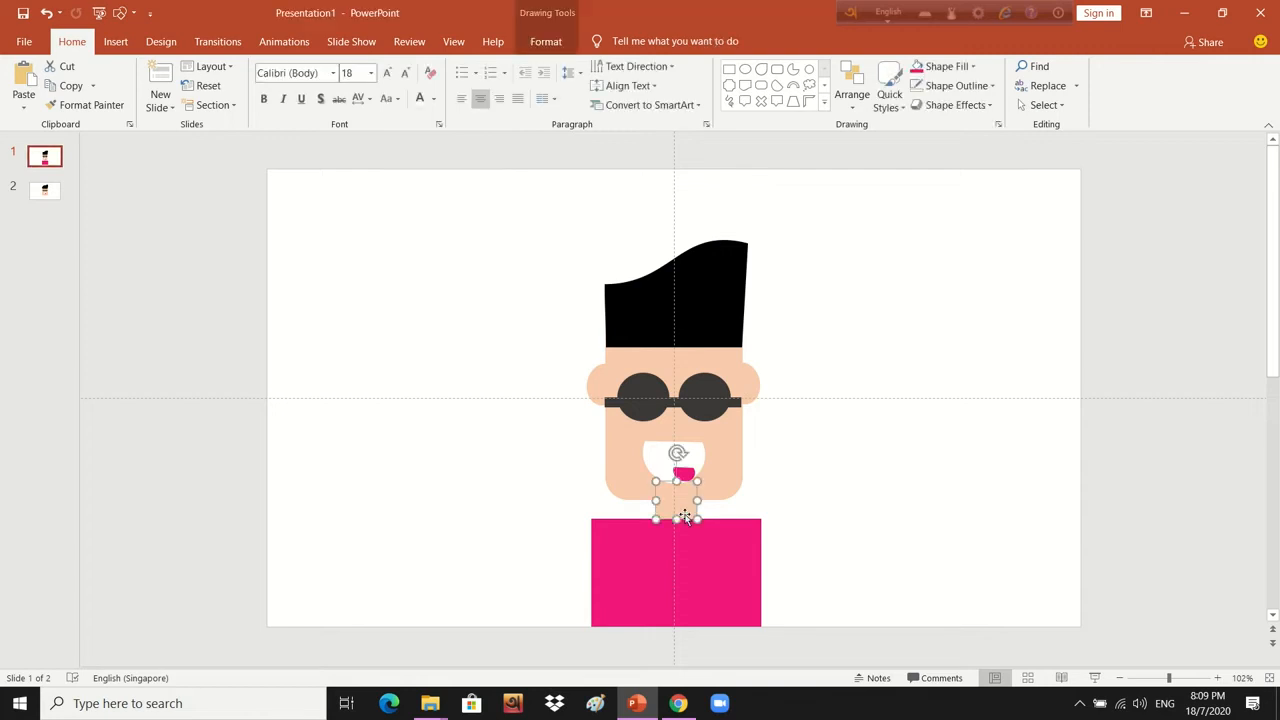
left_click(692, 574)
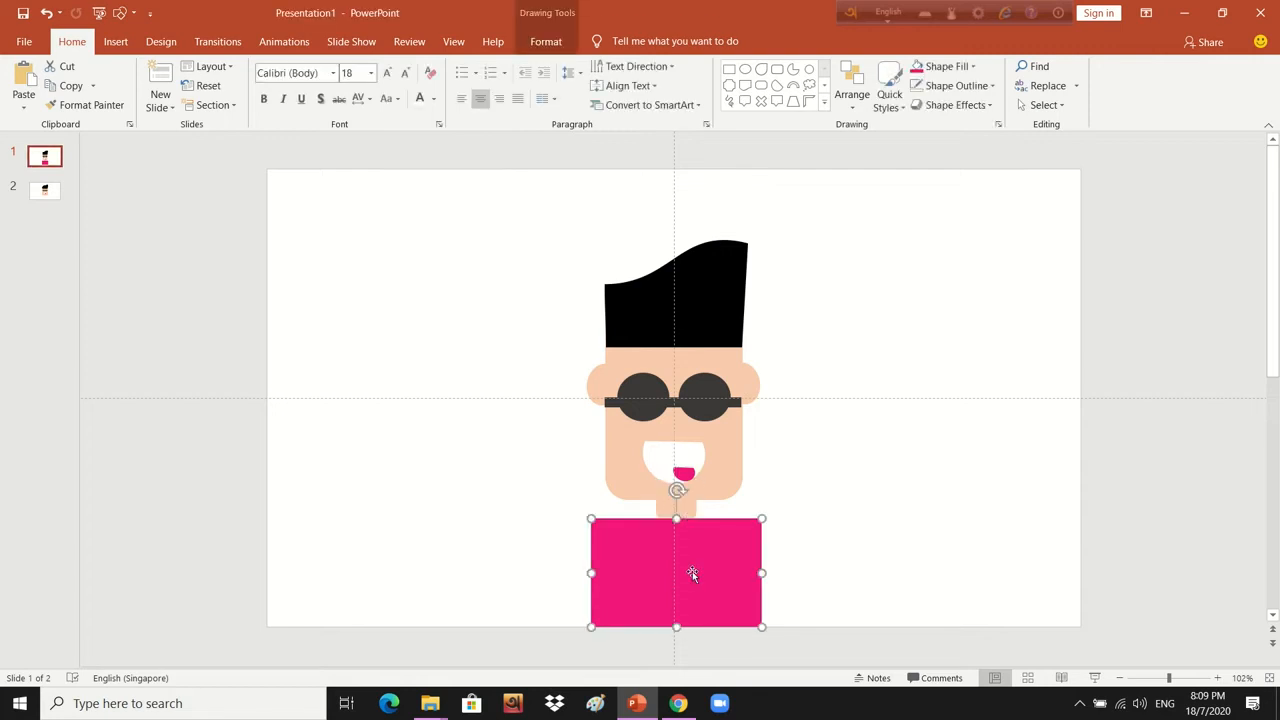
left_click(45, 192)
left_click(636, 457)
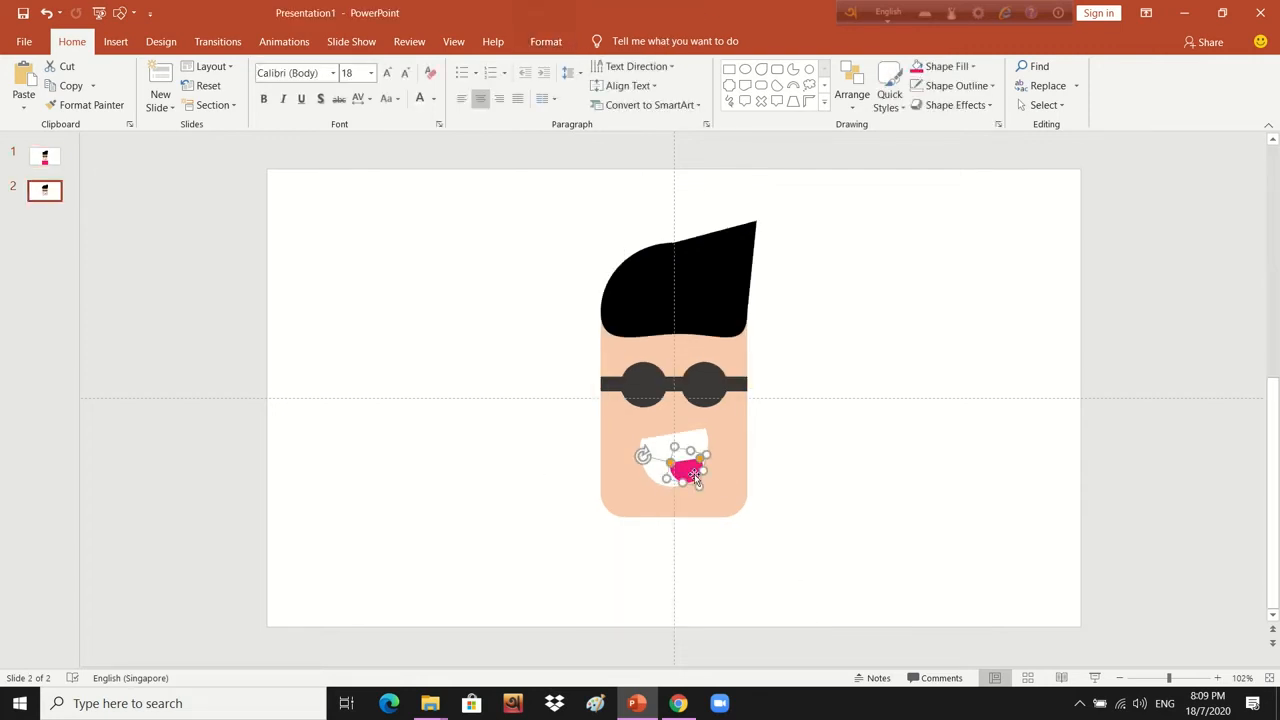
right_click(690, 482)
left_click(738, 150)
right_click(476, 336)
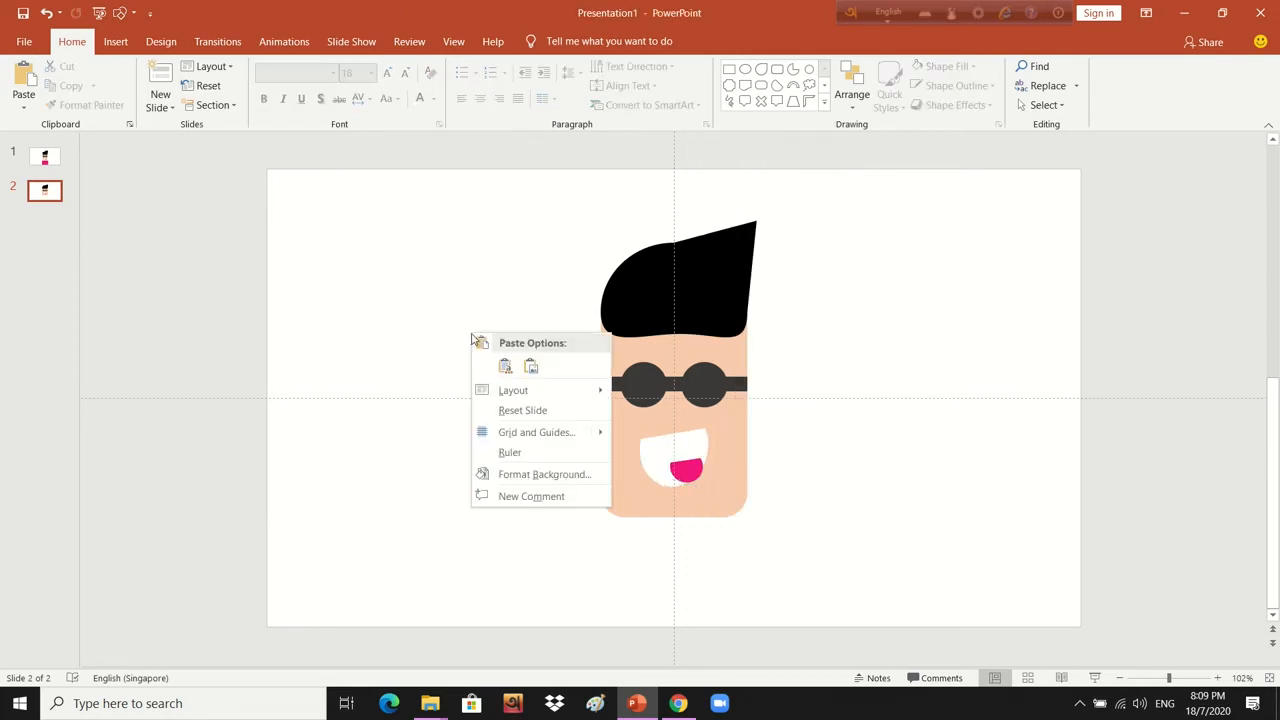
left_click(500, 367)
- Fill the tongue copy with the light orange skin colour and move it out to the left of the face
left_click(546, 41)
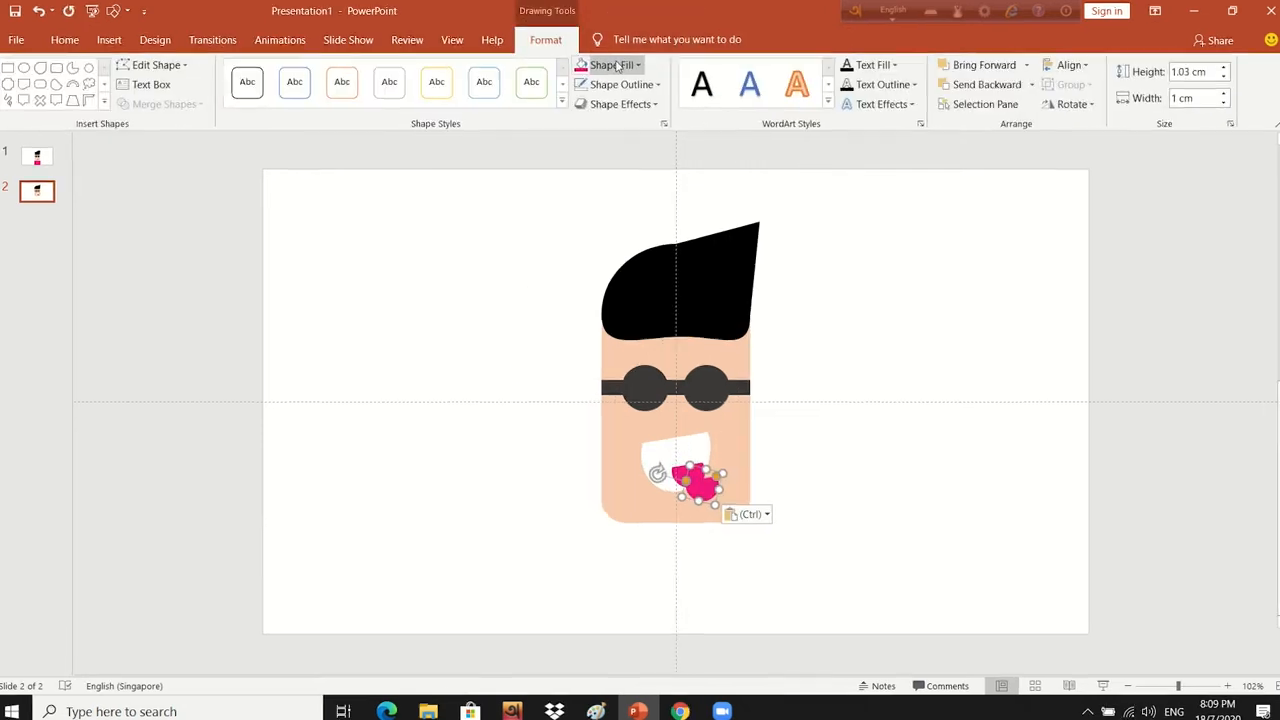
left_click(617, 66)
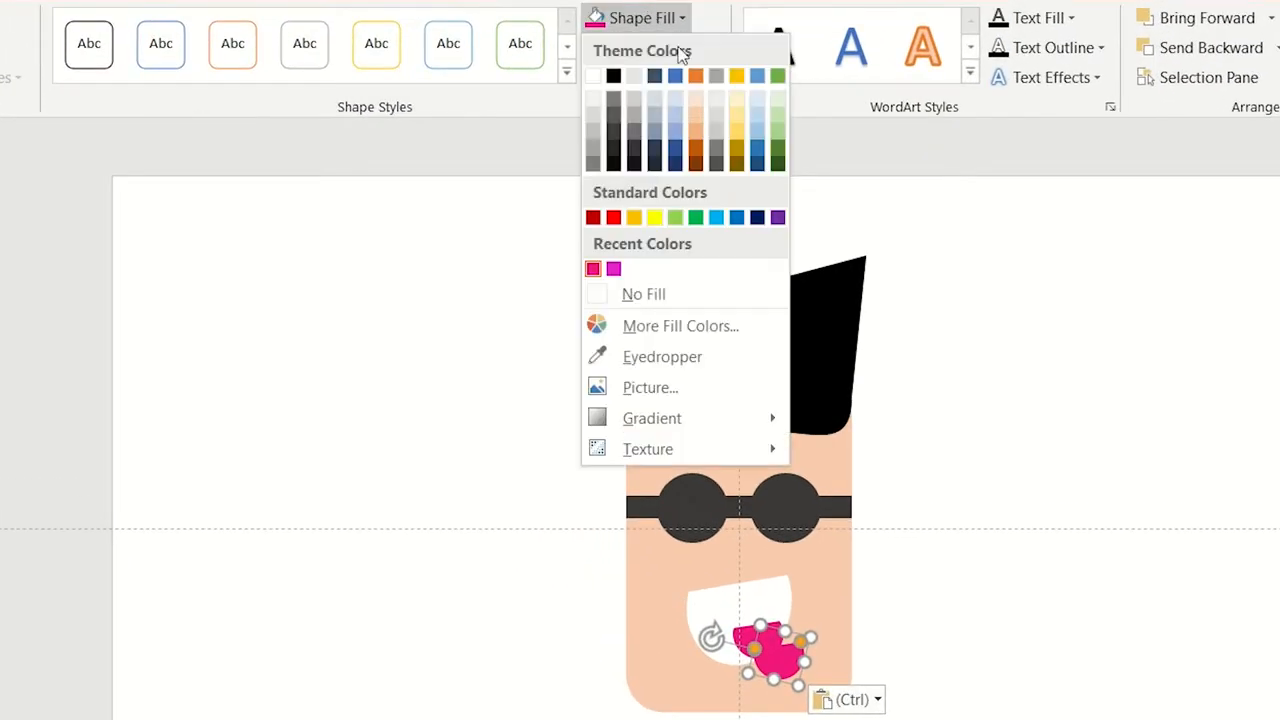
left_click(655, 135)
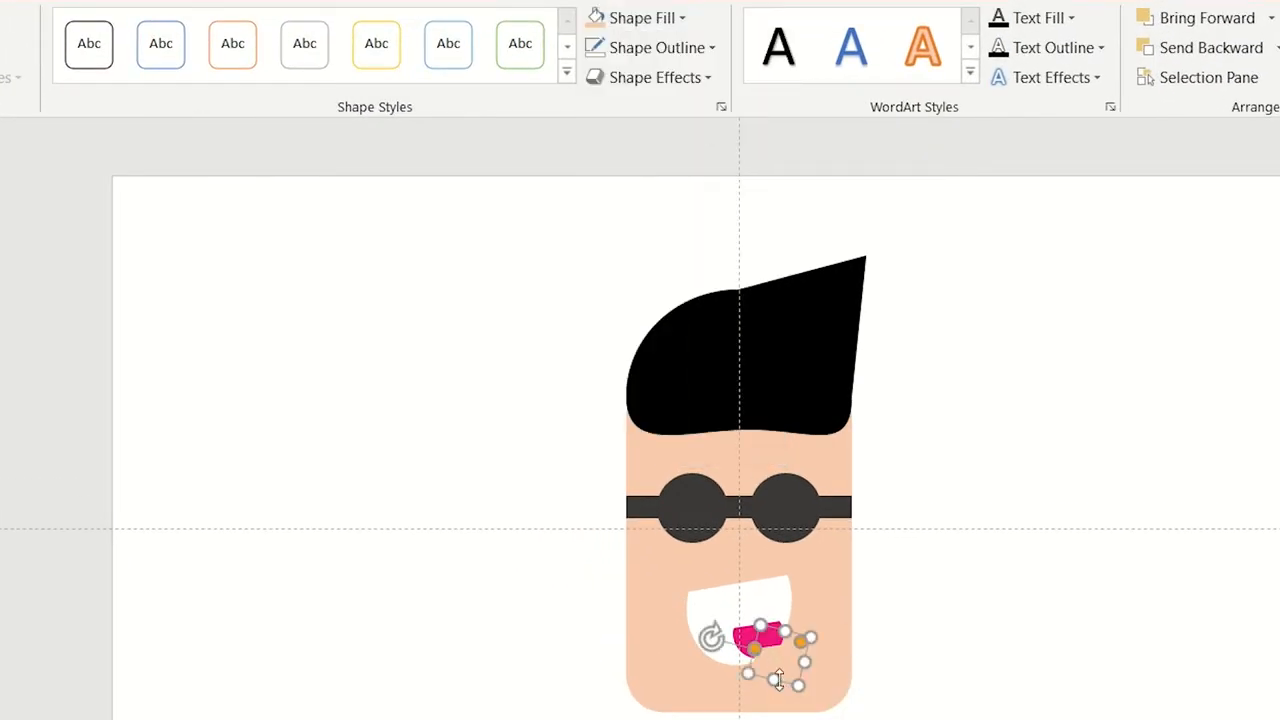
left_click_drag(777, 680, 558, 560)
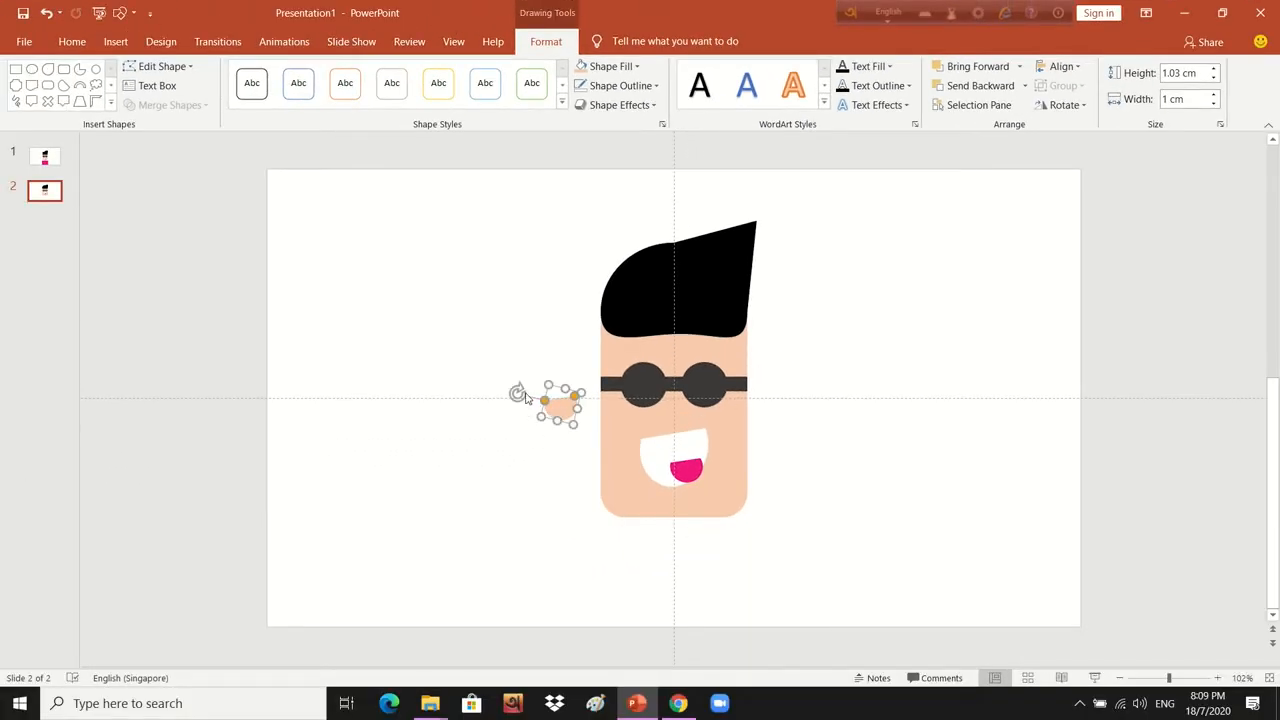
- Rotate the skin-coloured chord so its round side faces outward and place it against the face's left edge as an ear
left_click(531, 377)
left_click_drag(563, 403, 594, 382)
right_click(594, 382)
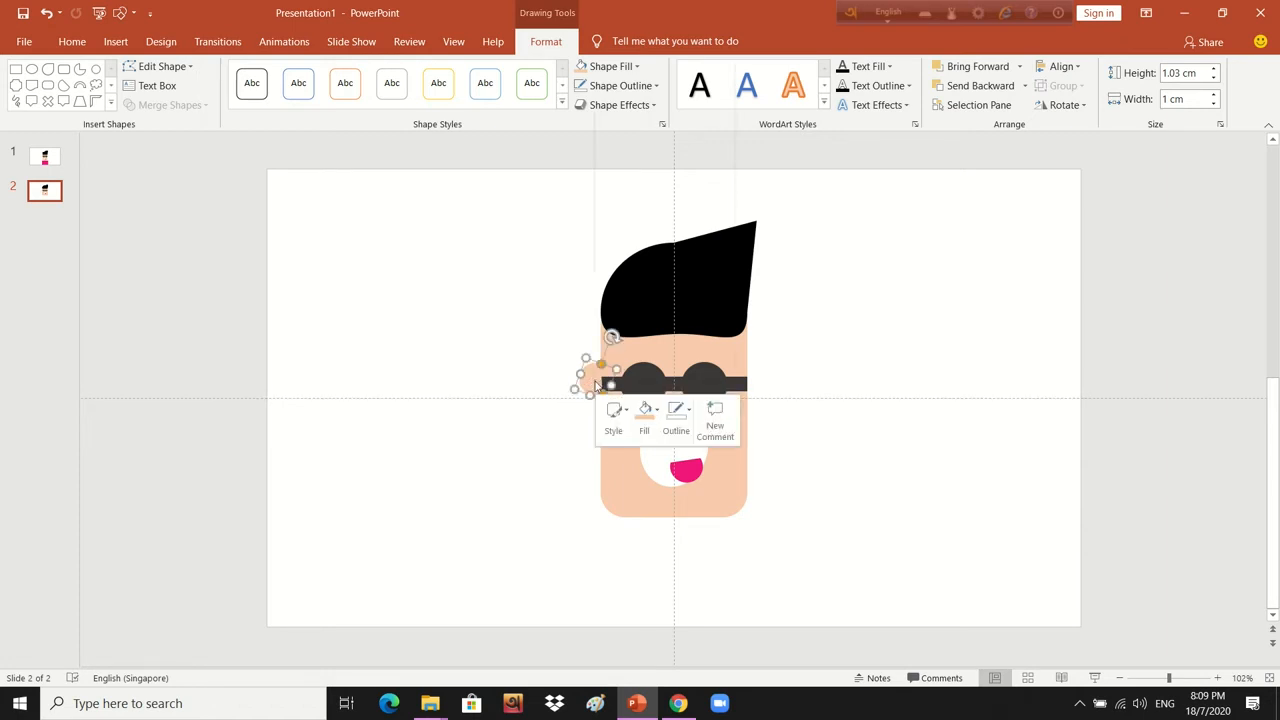
- Duplicate the ear, flip the copy horizontally and place it against the face's right edge level with the first ear
left_click(648, 51)
right_click(532, 259)
left_click(565, 288)
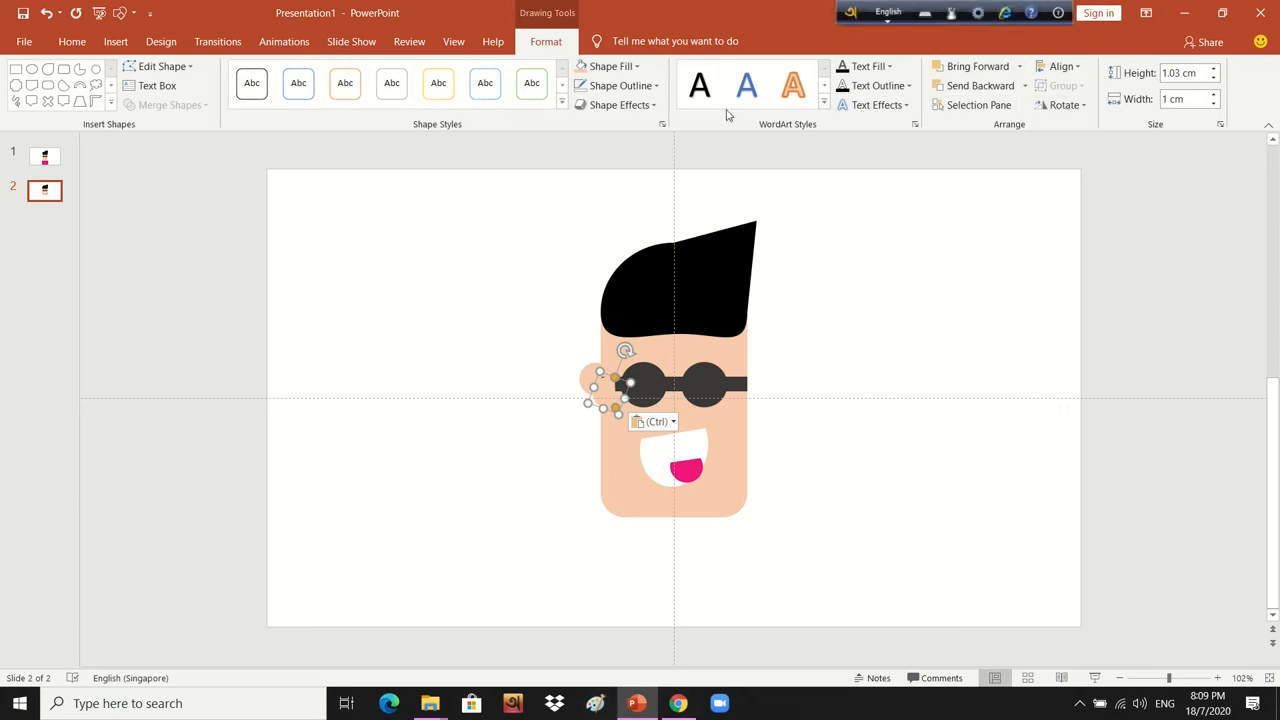
left_click(1066, 105)
left_click(1110, 189)
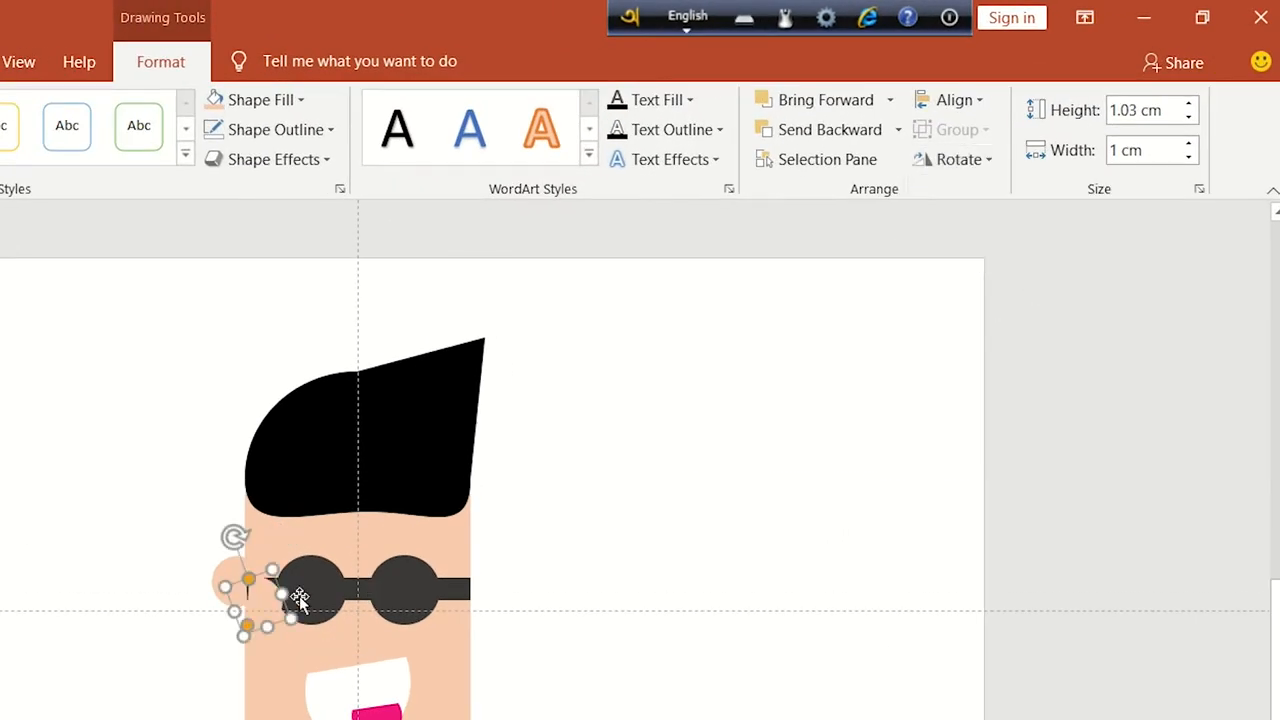
left_click_drag(300, 598, 491, 580)
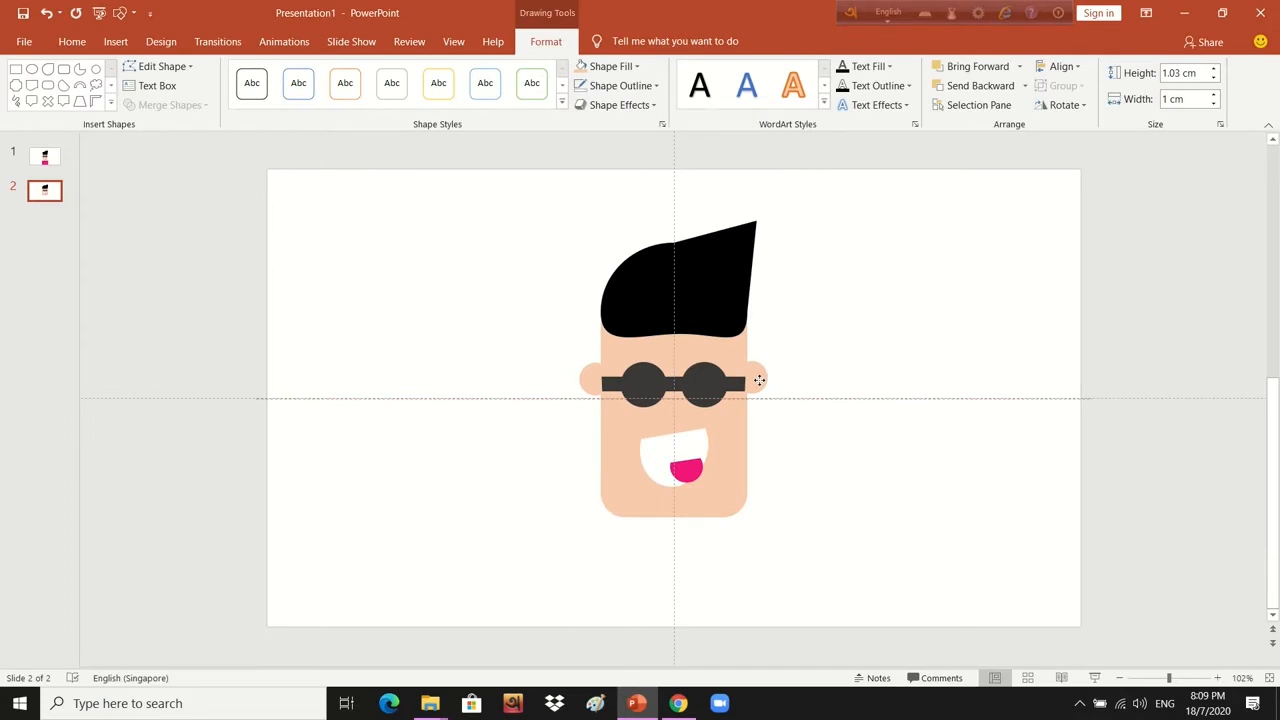
left_click_drag(760, 380, 760, 381)
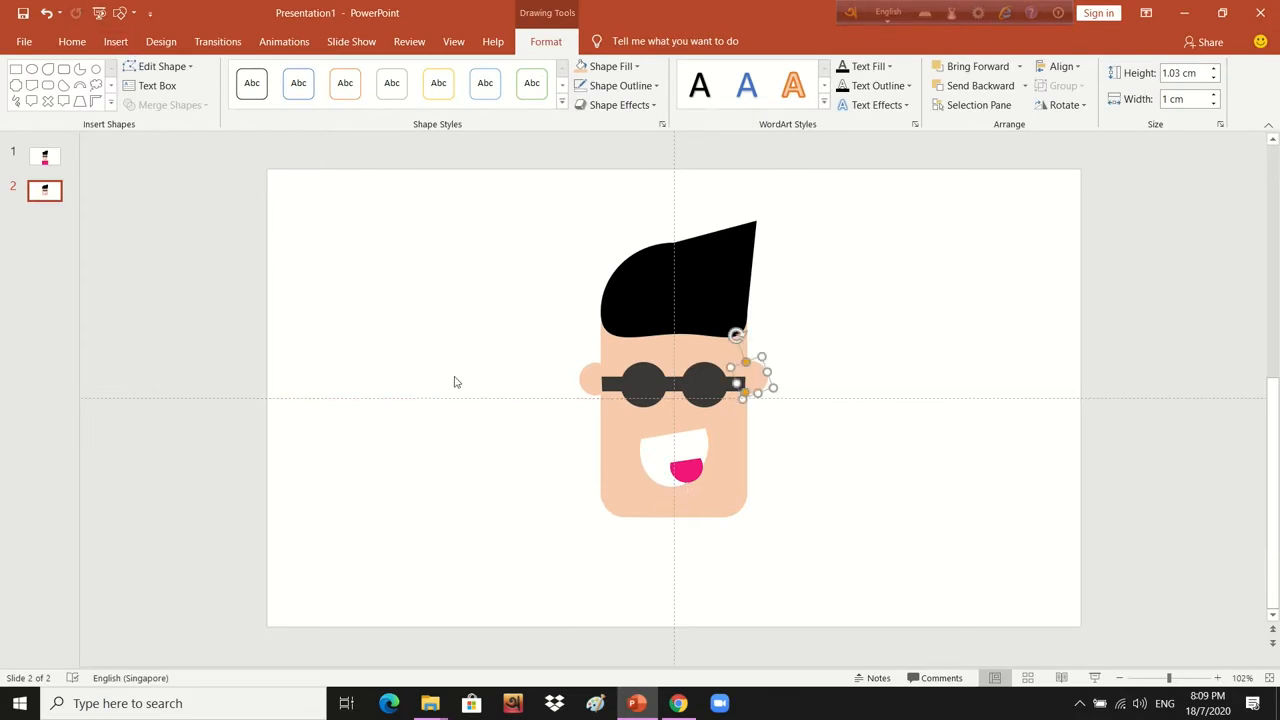
- Duplicate the face shape, shrink the copy to about 1.41 by 1.44 cm and centre it under the chin as a neck
left_click(623, 486)
right_click(623, 486)
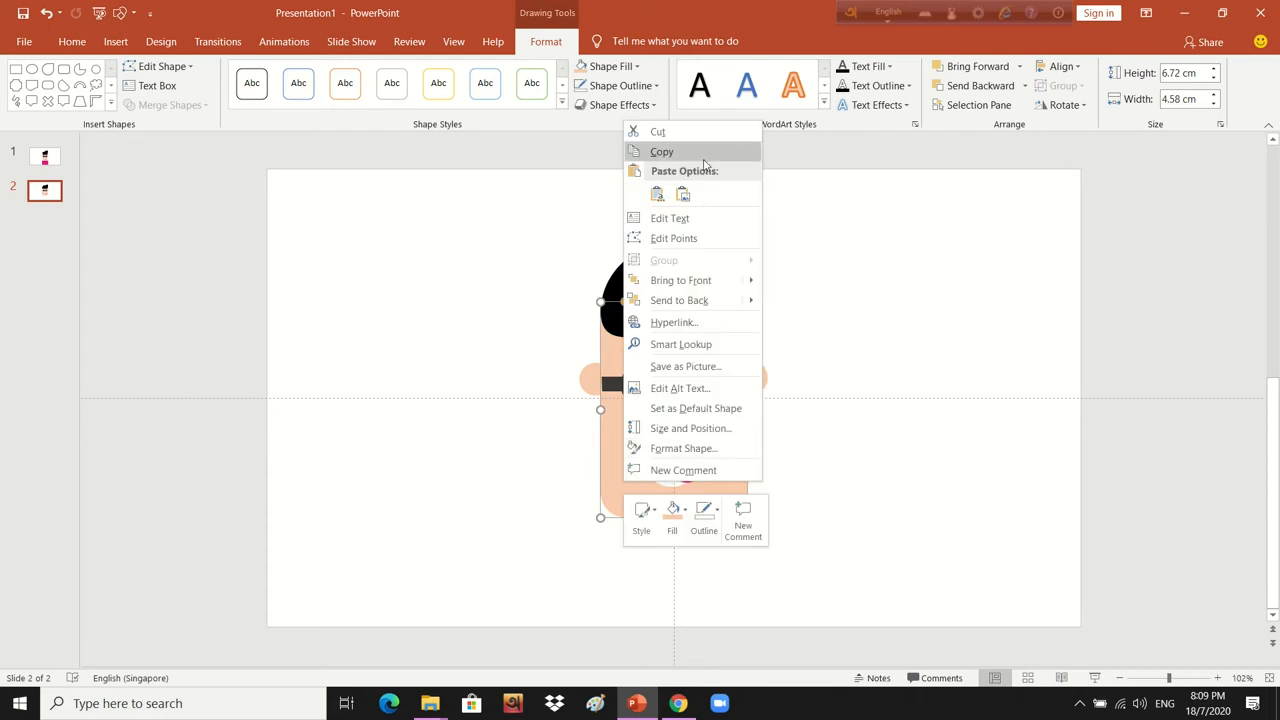
left_click(662, 152)
right_click(403, 340)
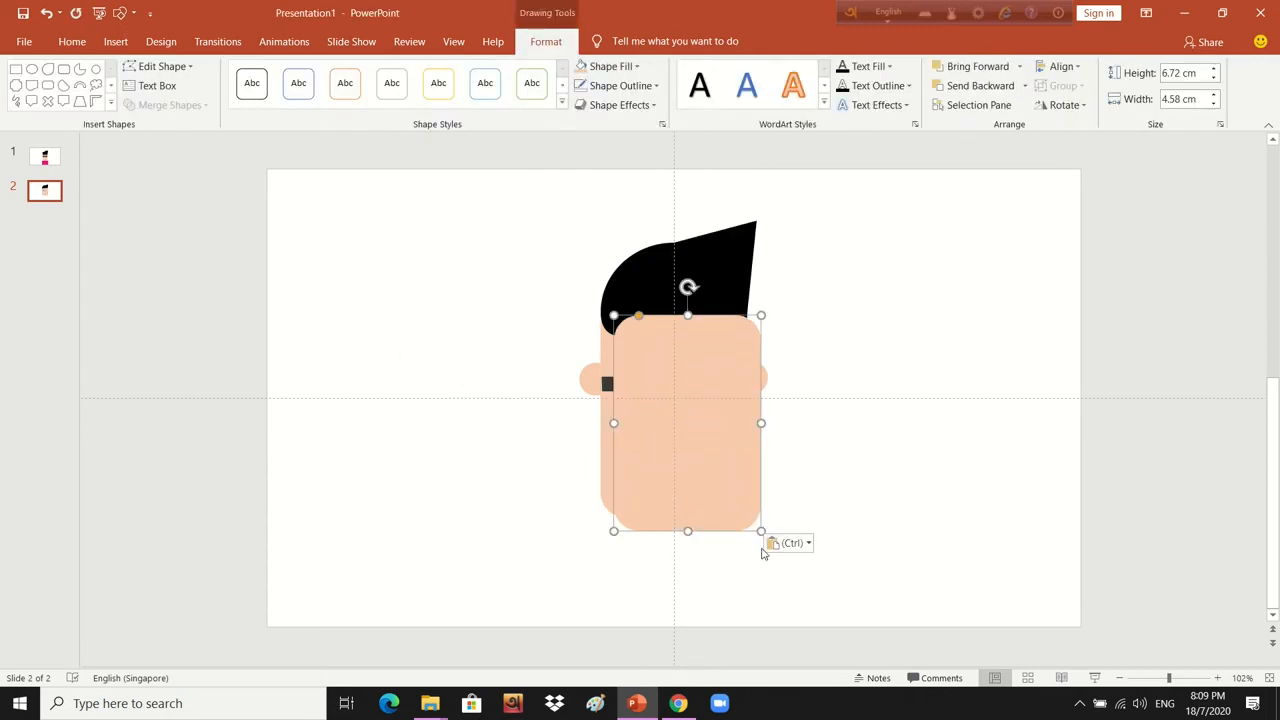
left_click_drag(761, 530, 677, 526)
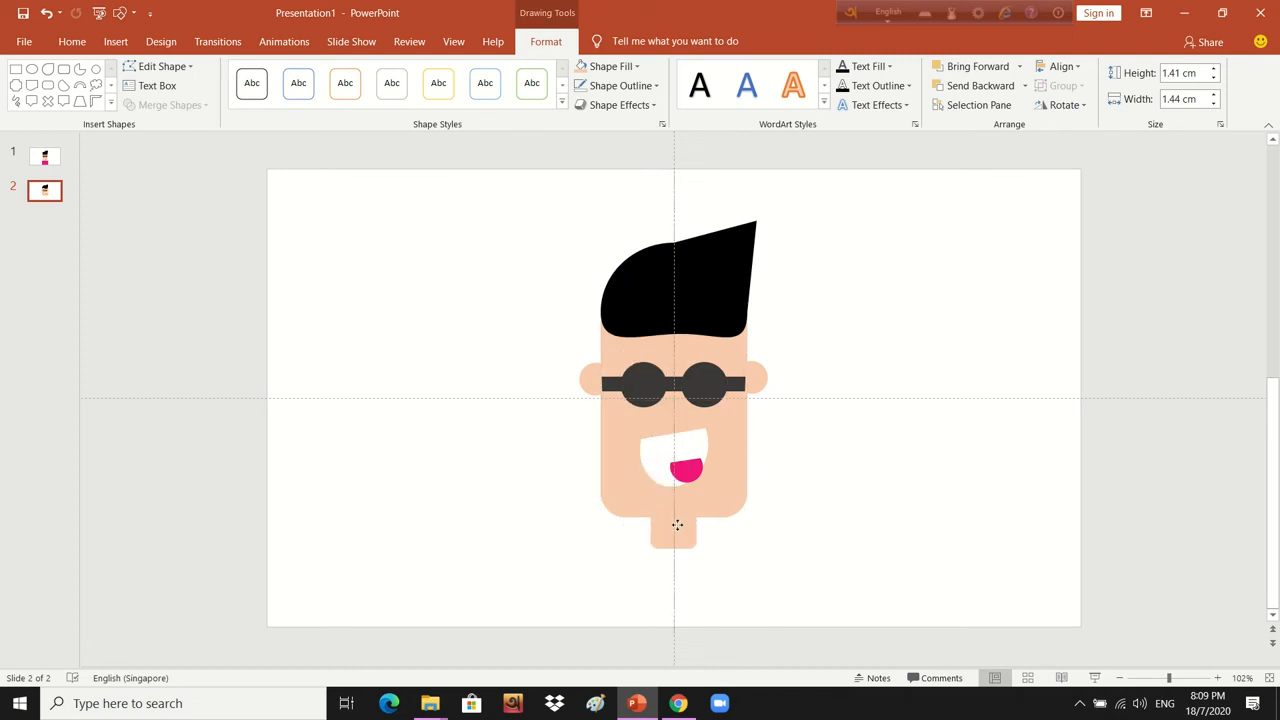
left_click(375, 473)
- Add another copy of the face below the neck as the body, widened to about 6.08 cm, and fill it with the tongue's pink
right_click(354, 330)
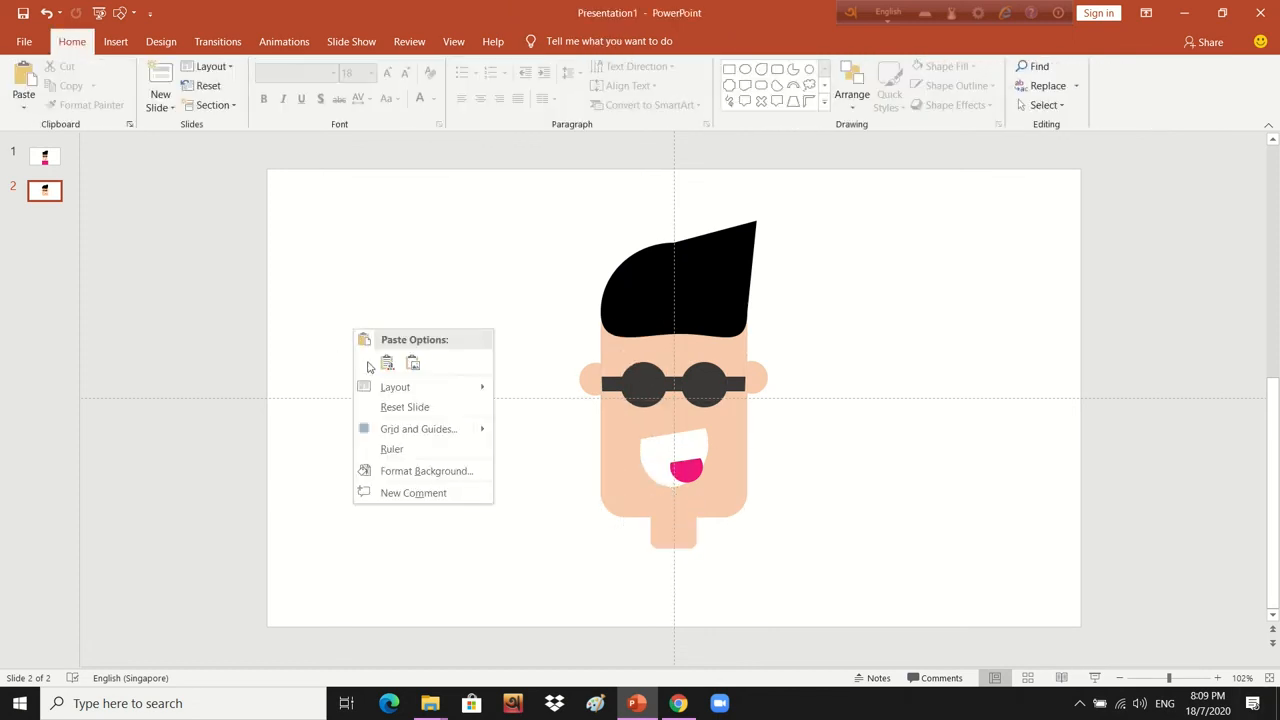
left_click(384, 366)
left_click_drag(660, 410, 618, 612)
scroll(618, 612, "down", 1)
left_click_drag(730, 611, 773, 613)
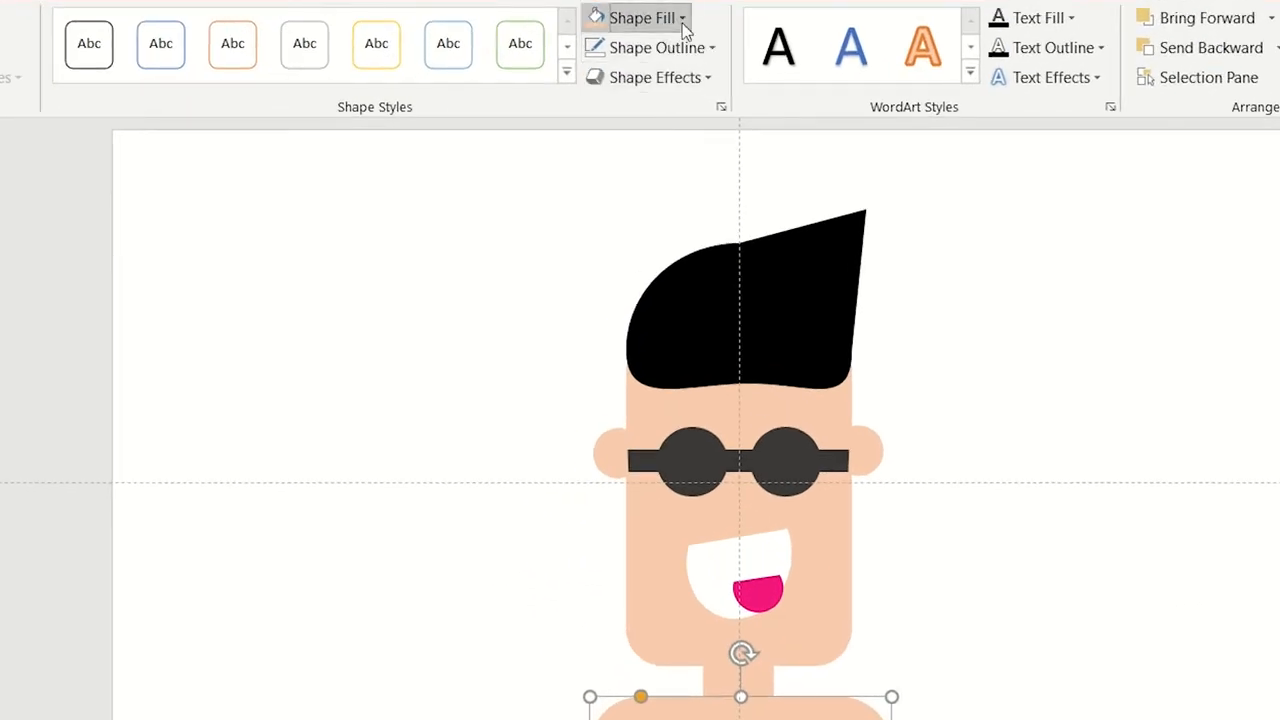
left_click(633, 66)
left_click(593, 268)
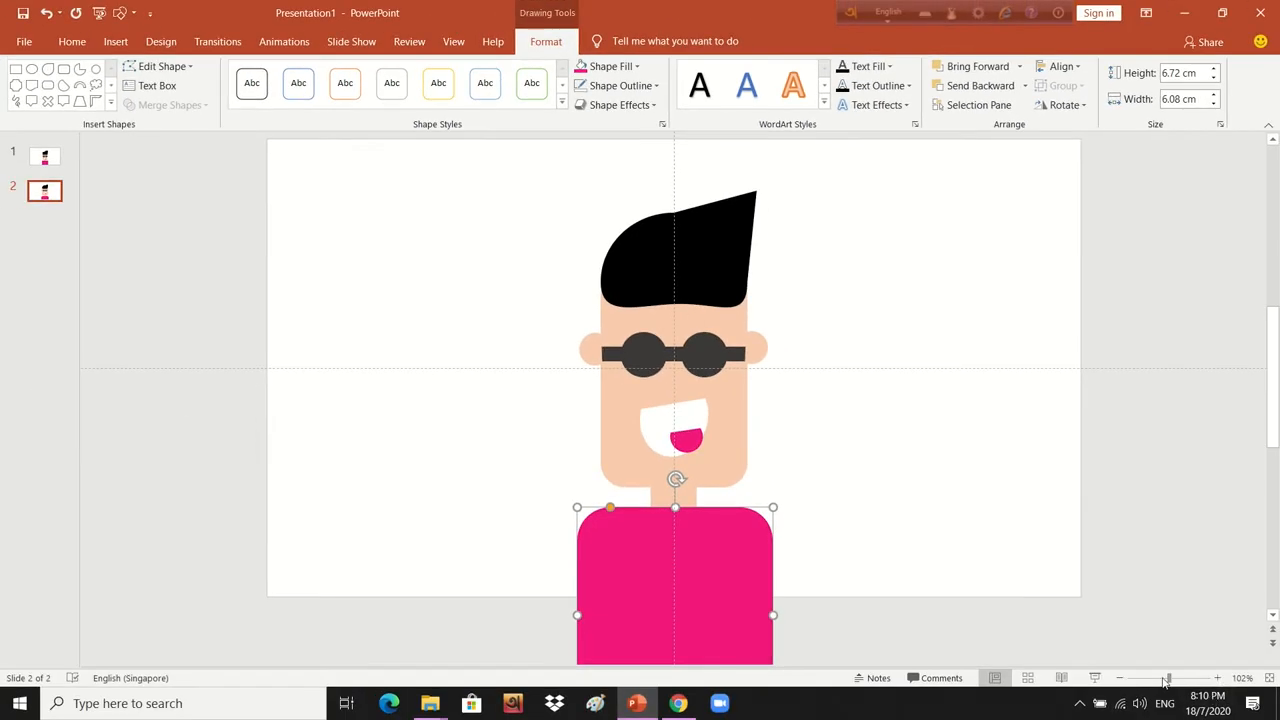
- Shorten the pink body and reduce its corner rounding, and check the finished character in the slide show
left_click_drag(1166, 679, 1162, 679)
mouse_move(676, 652)
left_mouse_down()
mouse_move(674, 557)
mouse_move(670, 640)
left_mouse_up()
left_click_drag(620, 496, 604, 493)
left_click(1095, 678)
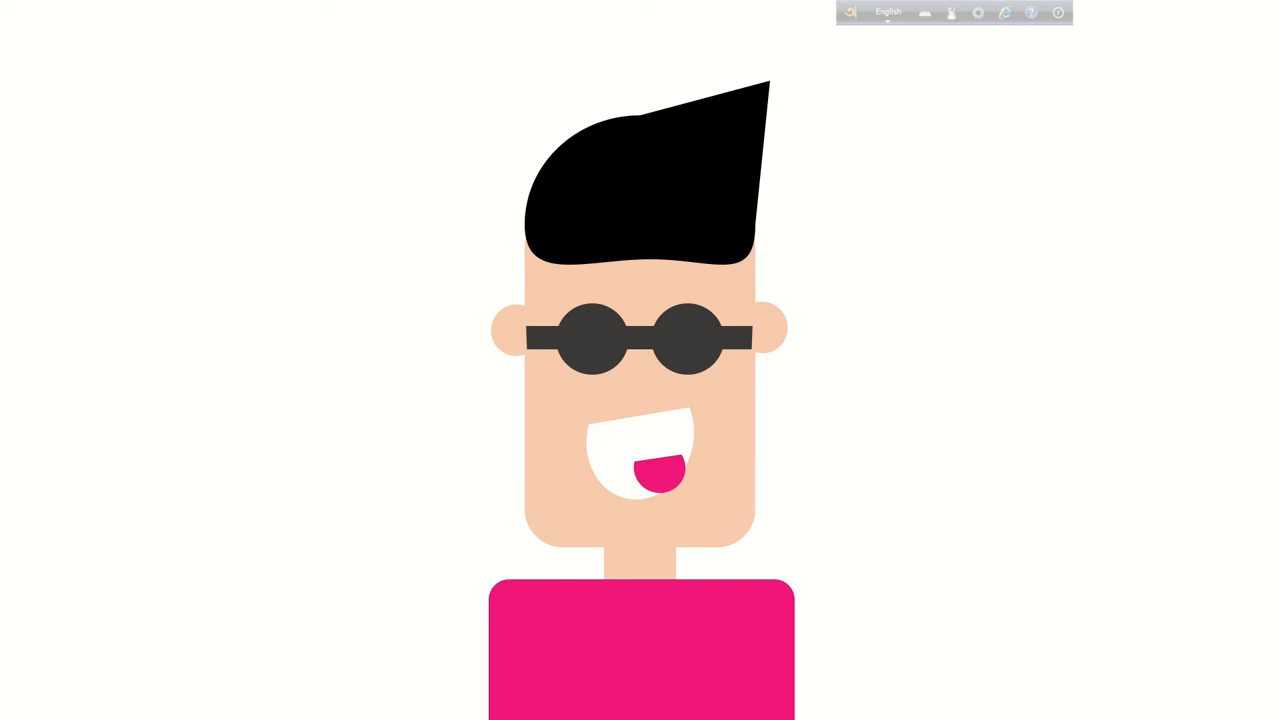